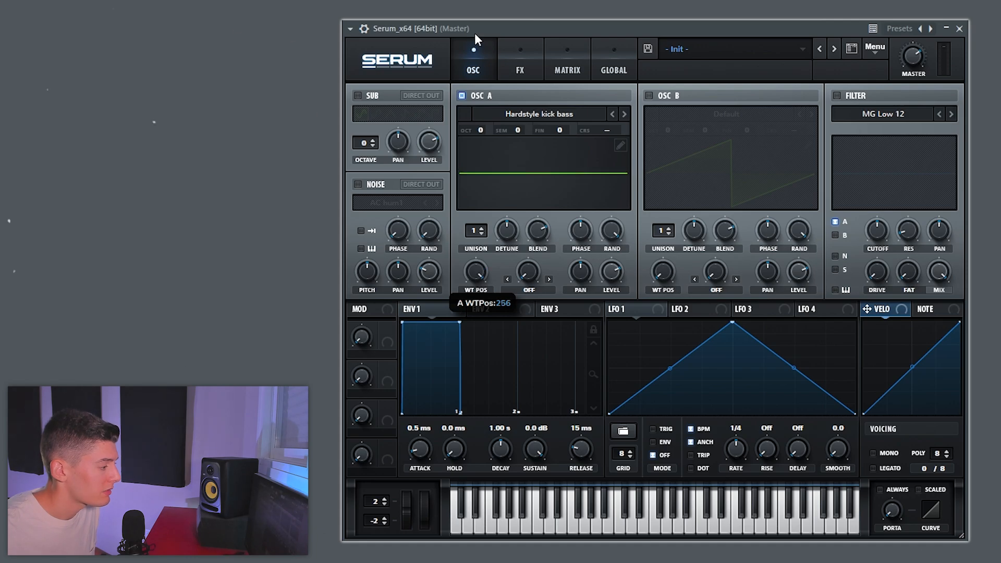
Set oscillator A's octave to -1, and enable oscillator B at octave -1 as well.
left_click_drag(483, 130, 483, 145)
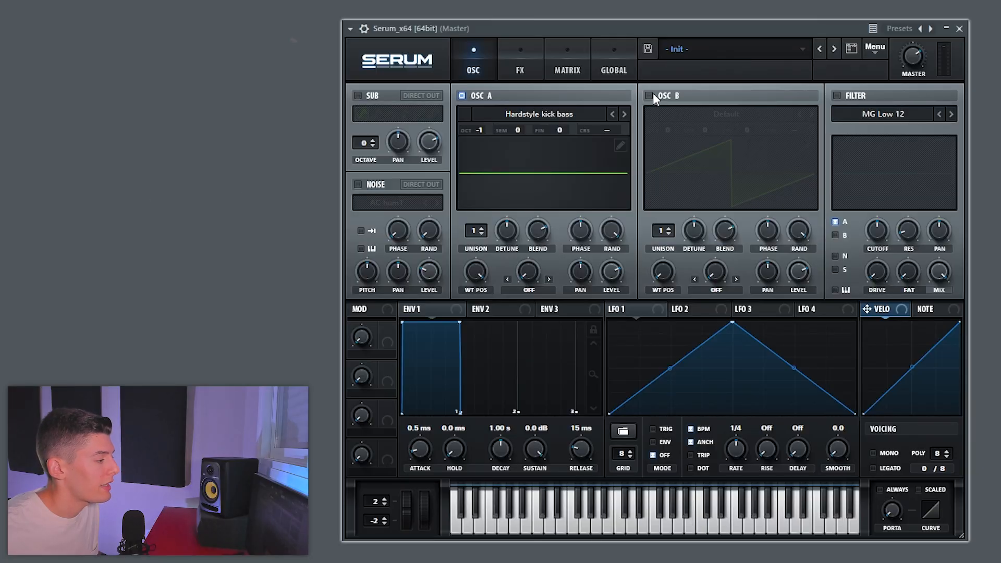
left_click(650, 94)
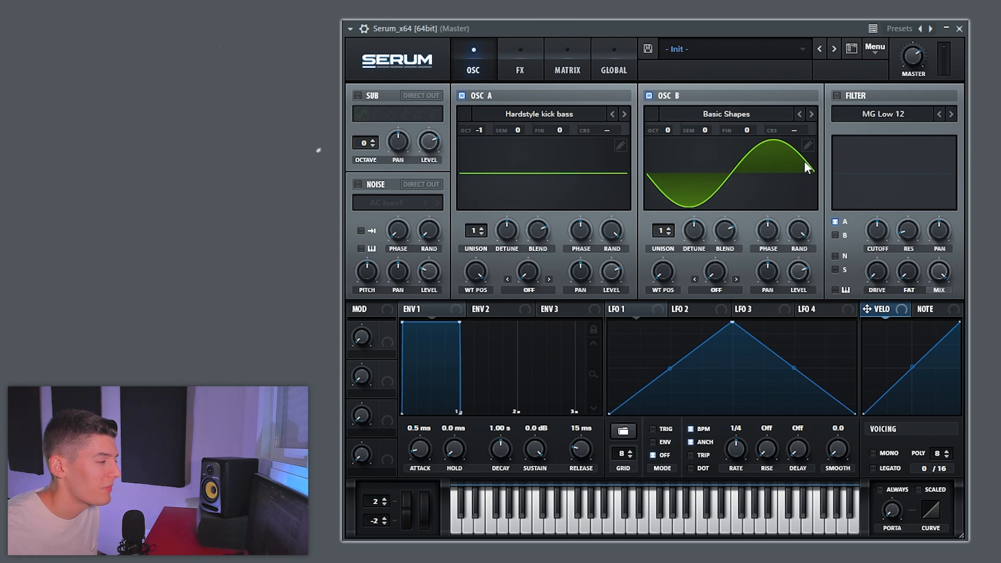
left_click_drag(669, 132, 670, 139)
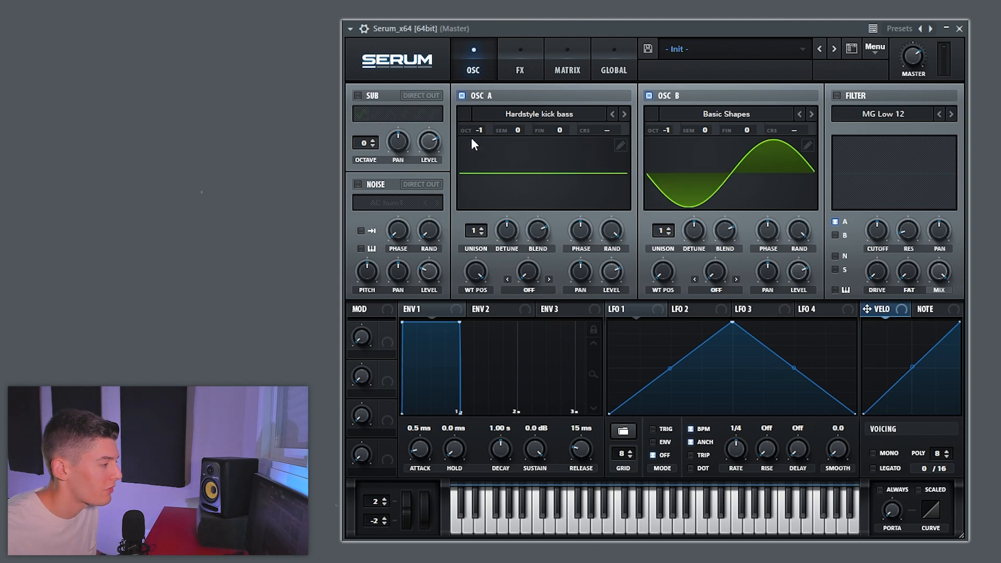
Solo oscillator B and compare its Basic Shapes wave at octaves 0 and -1, ending on the square shape.
left_click(461, 95)
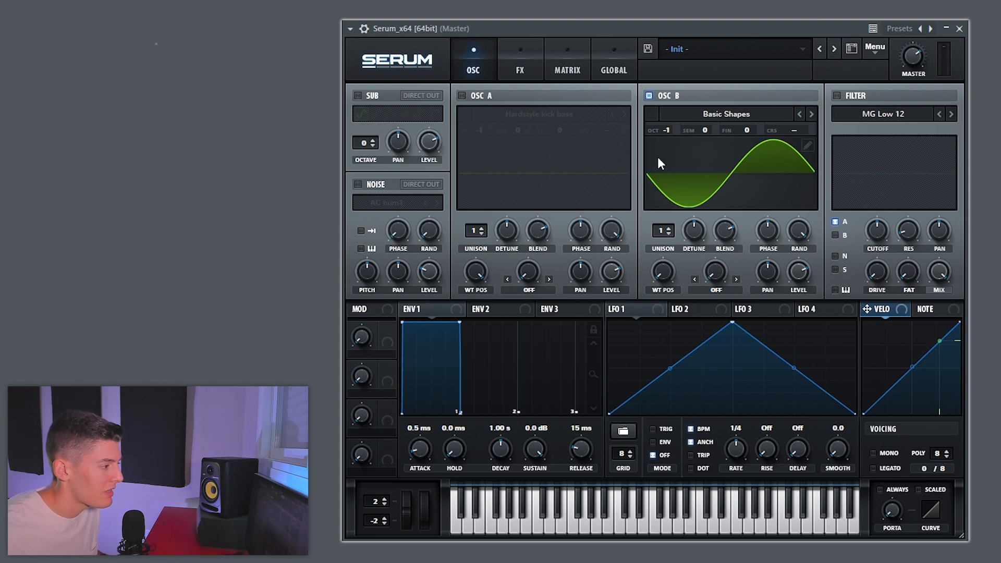
left_click_drag(667, 133, 667, 127)
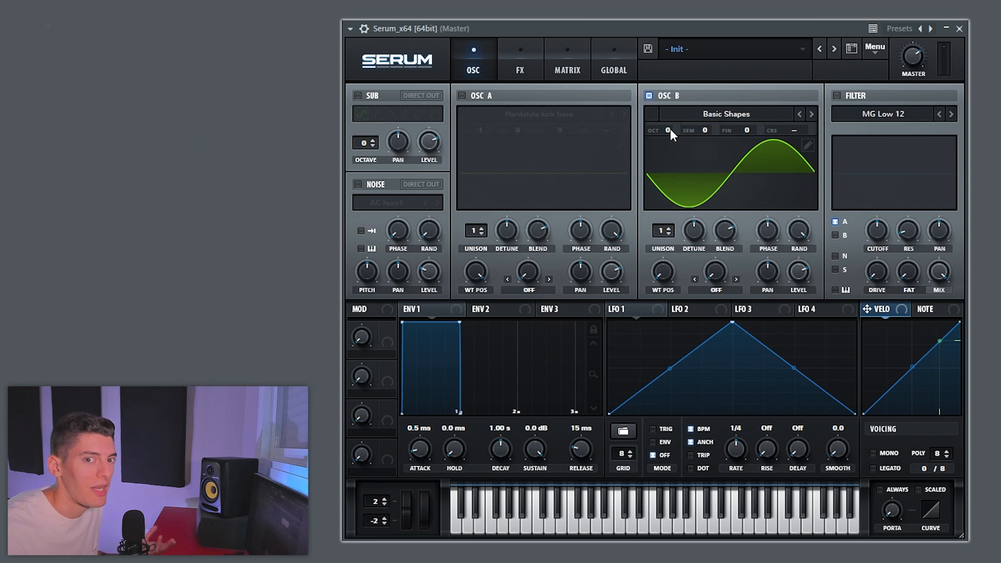
left_click_drag(671, 129, 668, 196)
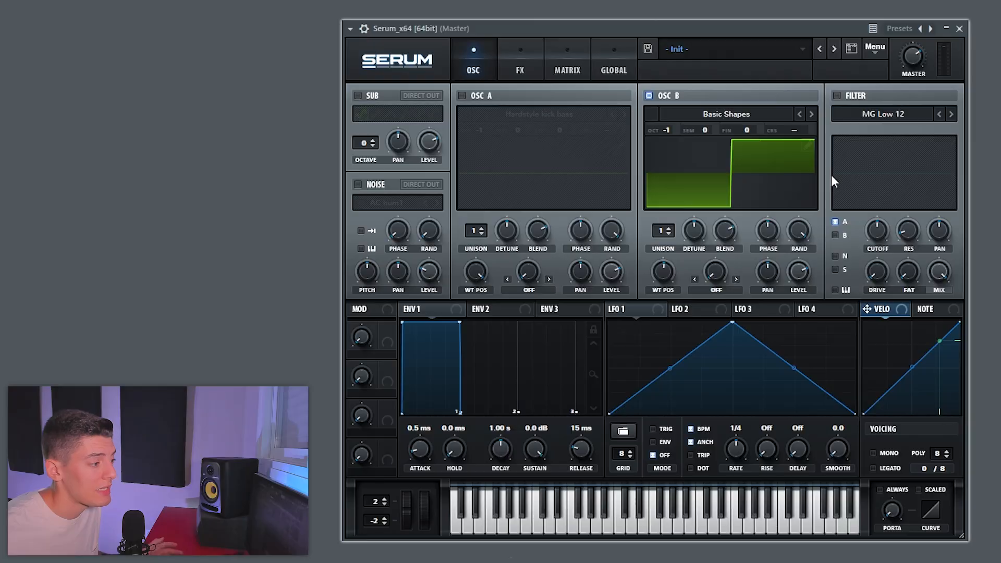
Try routing oscillator B through the MG Low 12 filter.
left_click(837, 96)
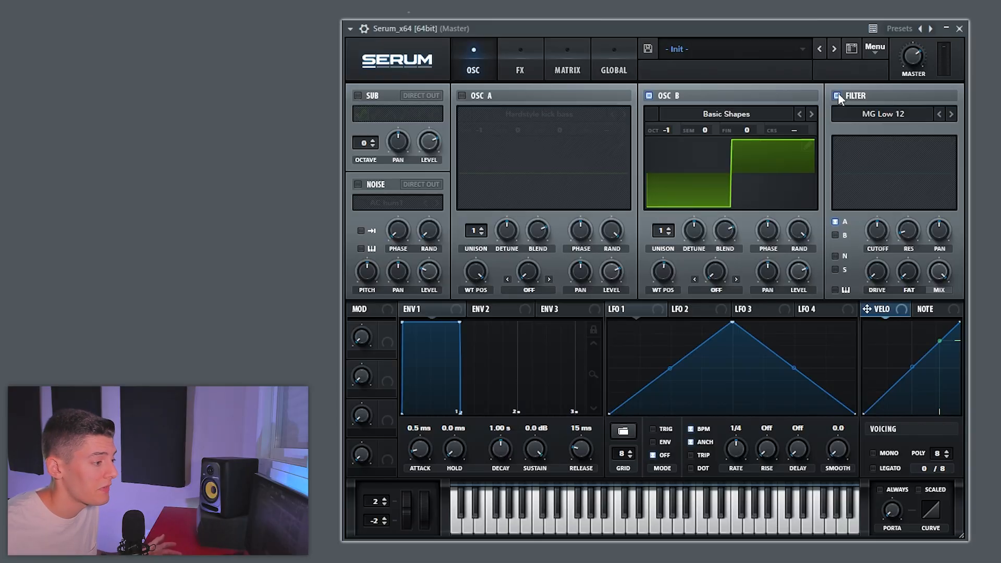
left_click(835, 236)
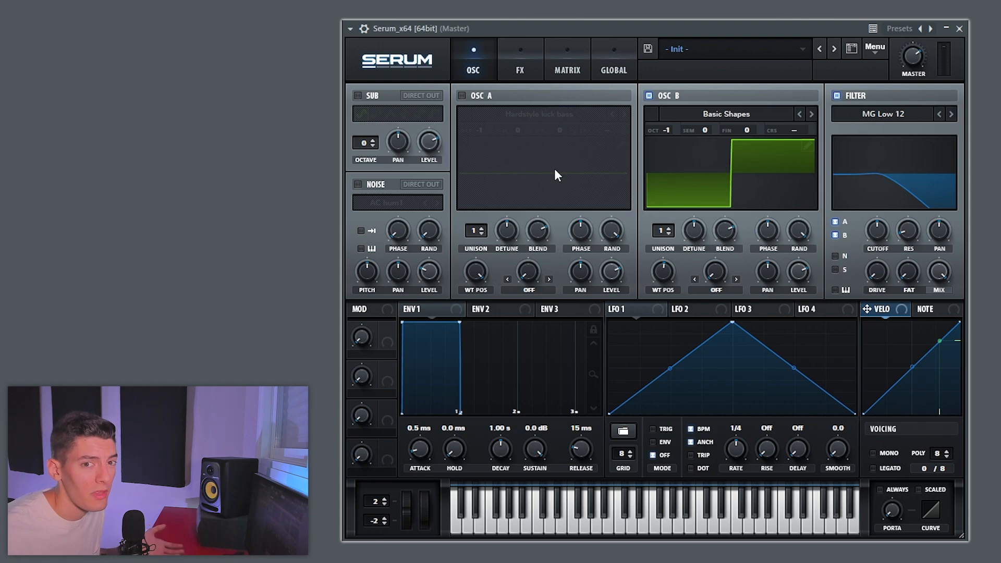
left_click(835, 236)
left_click(837, 95)
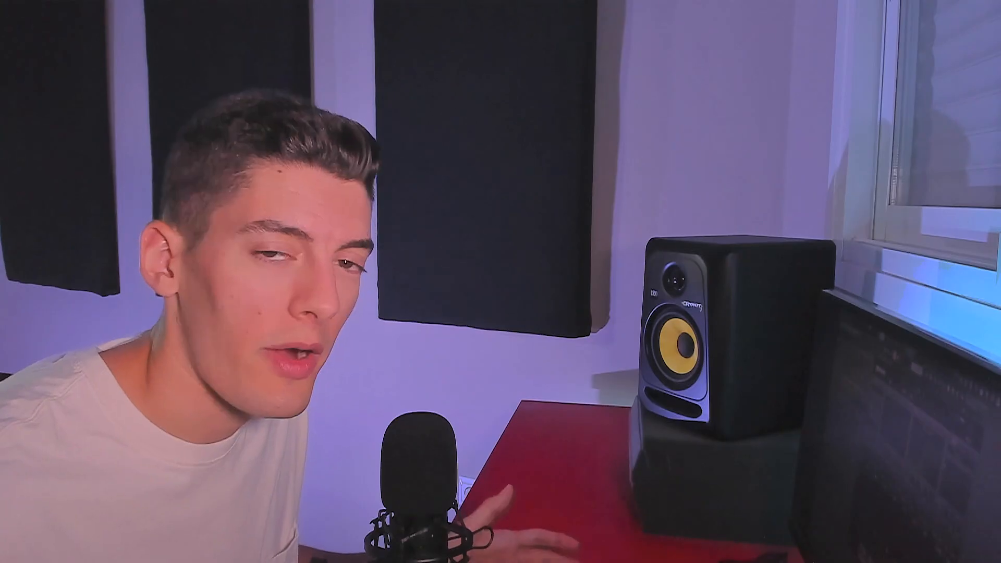
Load the BS2 - Subby Saw wavetable into oscillator B.
left_click(693, 127)
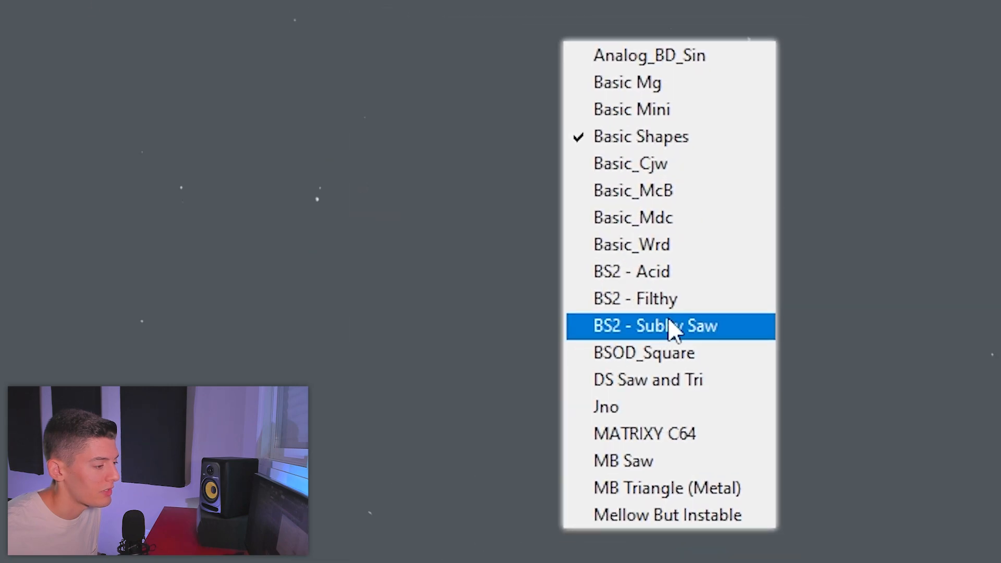
left_click(746, 309)
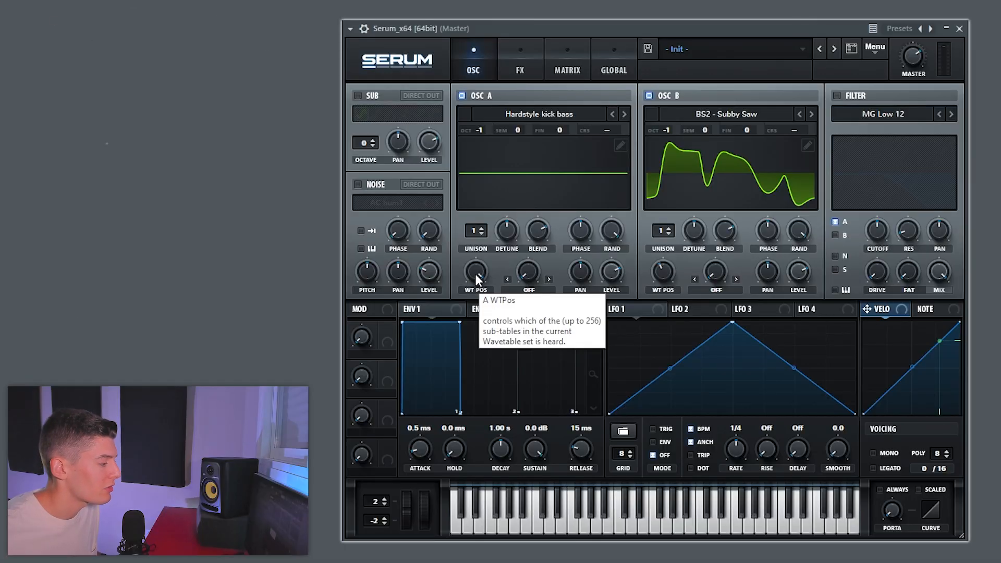
Modulate oscillator A's wavetable position with LFO 1, shaped as a curved fall that ends early, in ENV mode at rate 1/2.
left_click_drag(474, 274, 456, 319)
left_click_drag(733, 324, 608, 323)
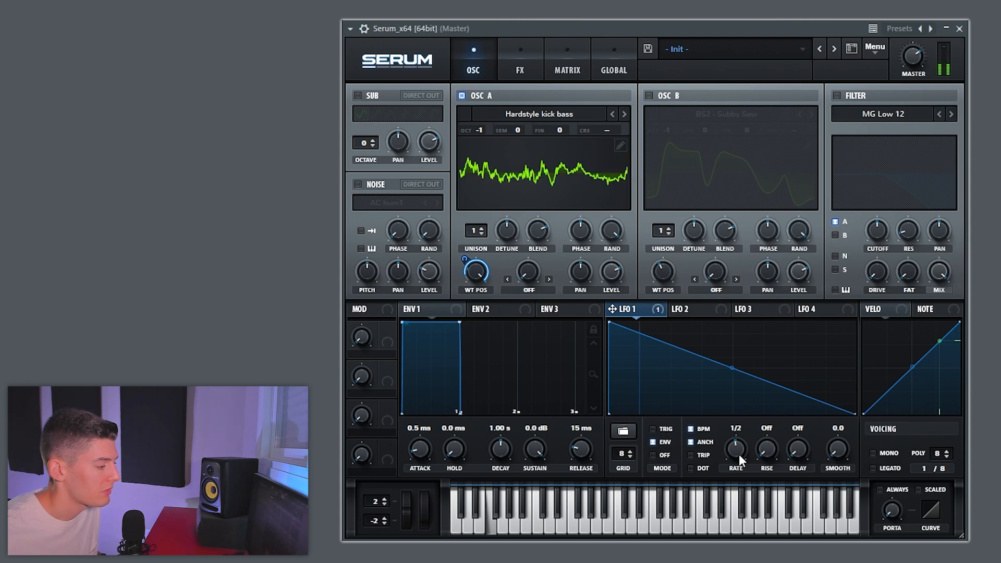
double_click(796, 409)
left_click_drag(796, 409, 795, 414)
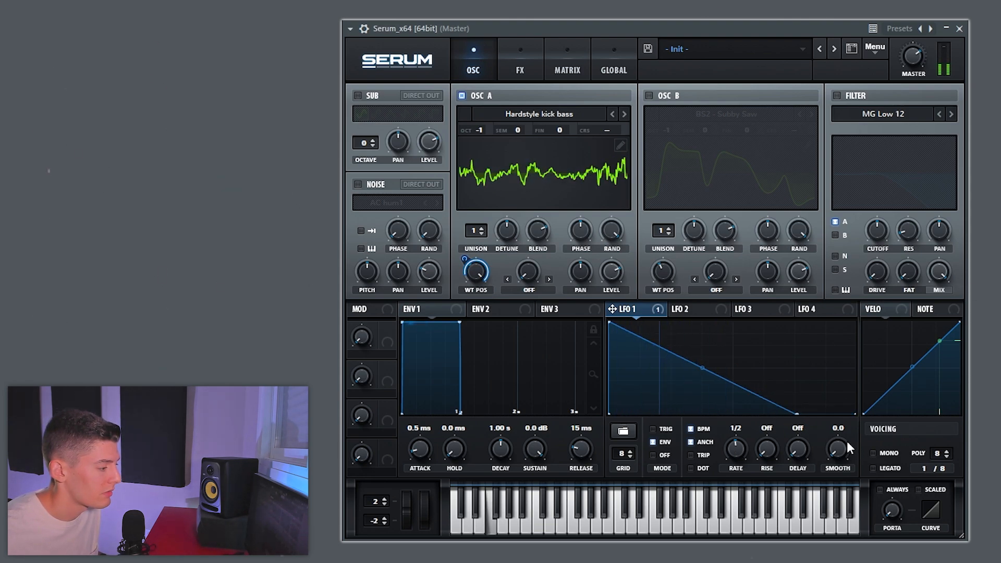
left_click_drag(701, 369, 702, 396)
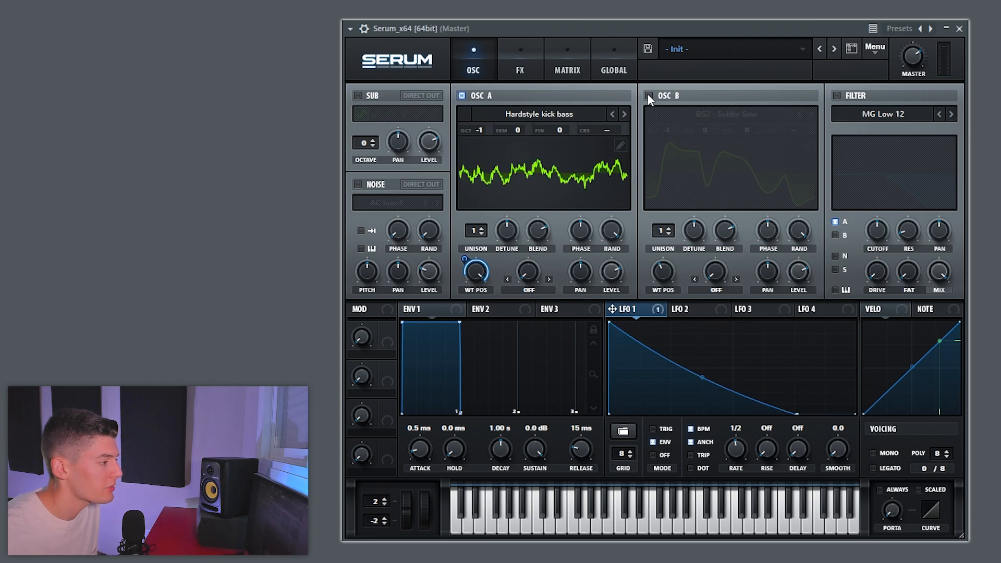
Solo oscillator B and assign LFO 2 to its level.
left_click(648, 95)
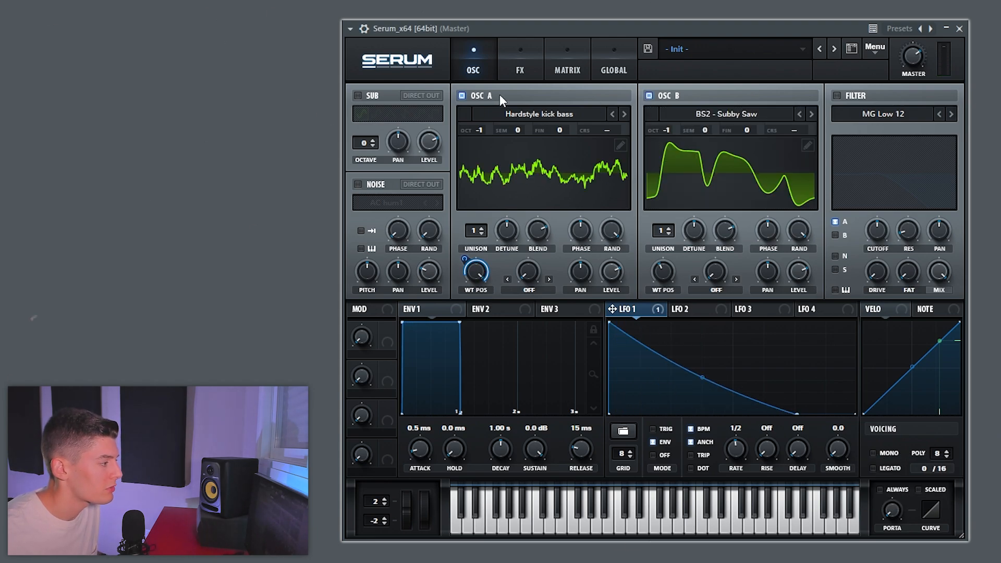
left_click(461, 95)
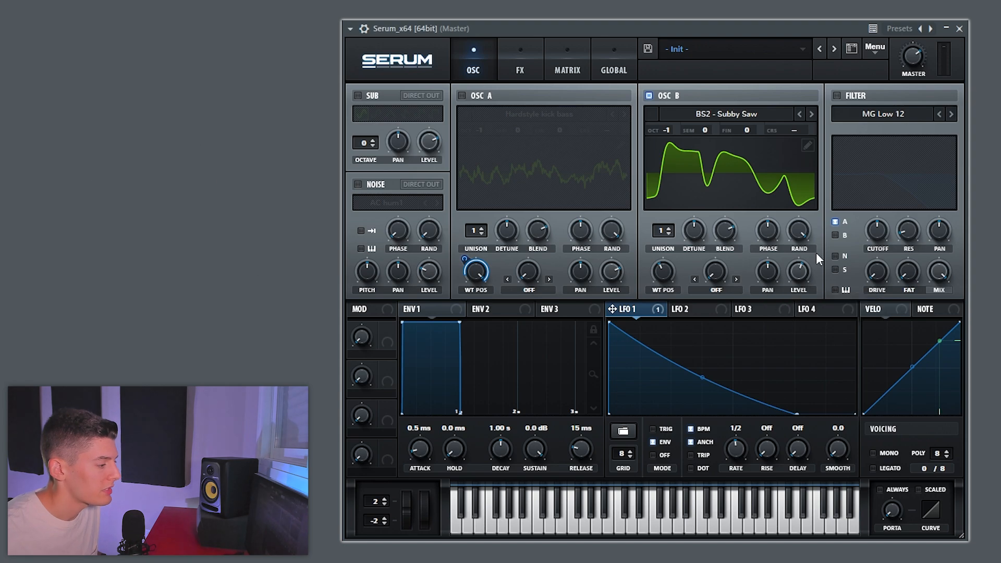
left_click(677, 308)
left_click_drag(676, 308, 780, 333)
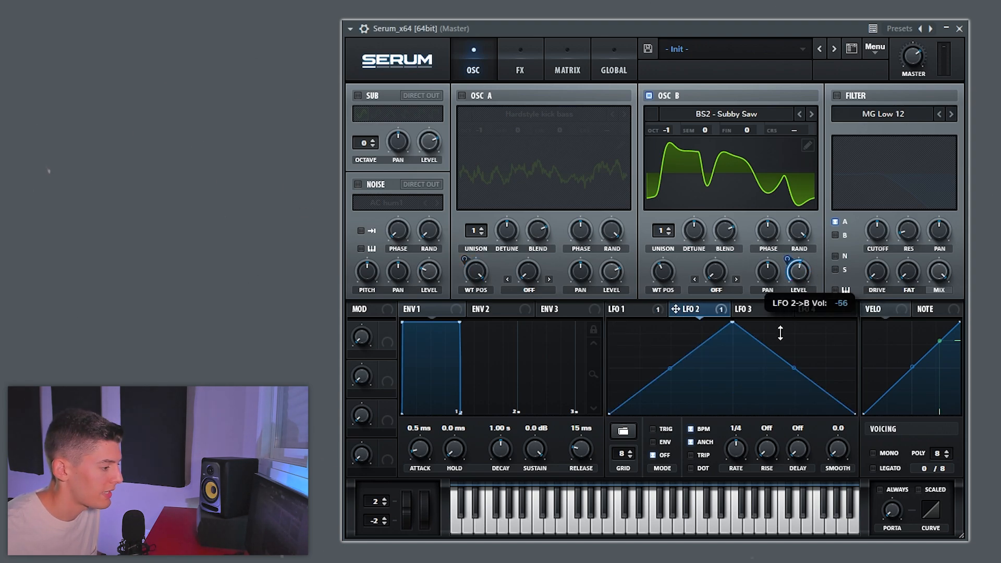
Shape LFO 2 as a delayed steep rise to mid-cycle followed by a gentle climb to maximum, in ENV mode at rate 1/2.
double_click(667, 411)
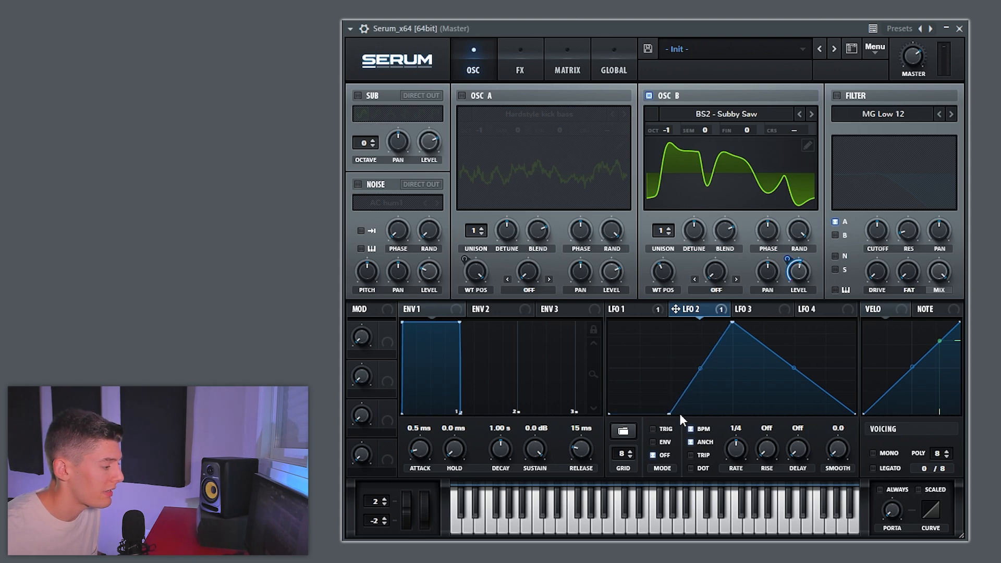
left_click_drag(734, 323, 733, 342)
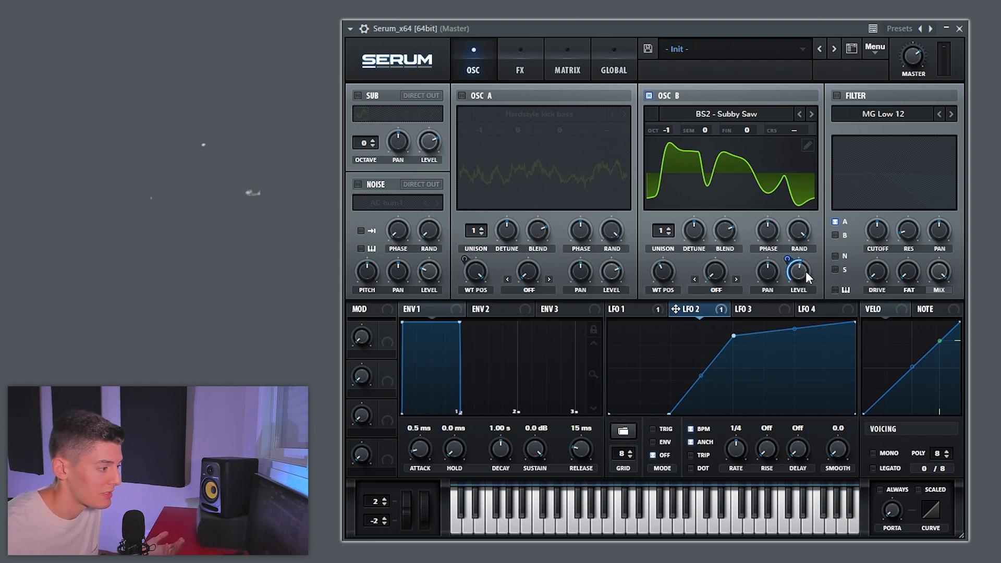
left_click(652, 442)
left_click_drag(731, 451, 730, 456)
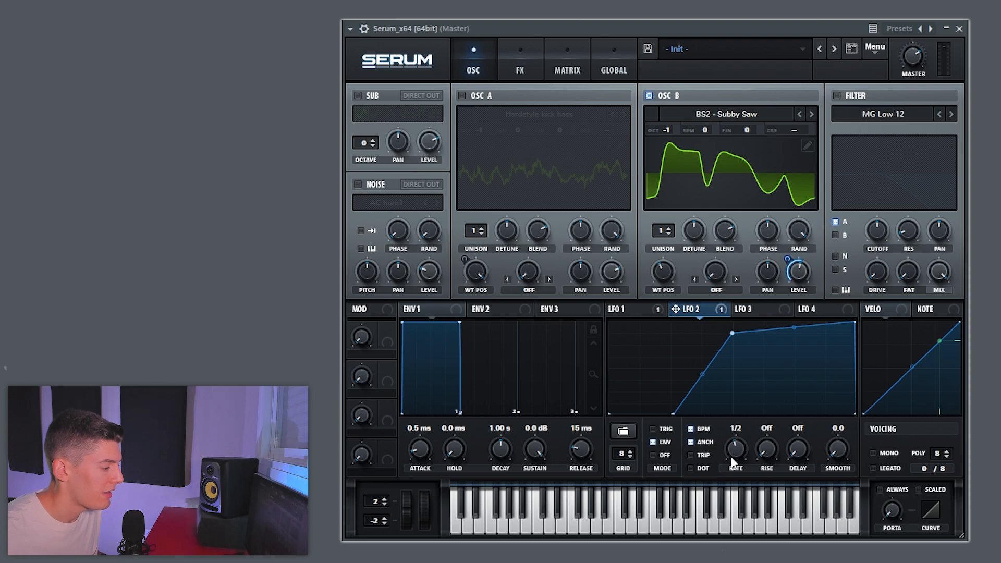
Turn oscillator A back on and assign LFO 3 to the levels of both oscillators.
left_click(461, 95)
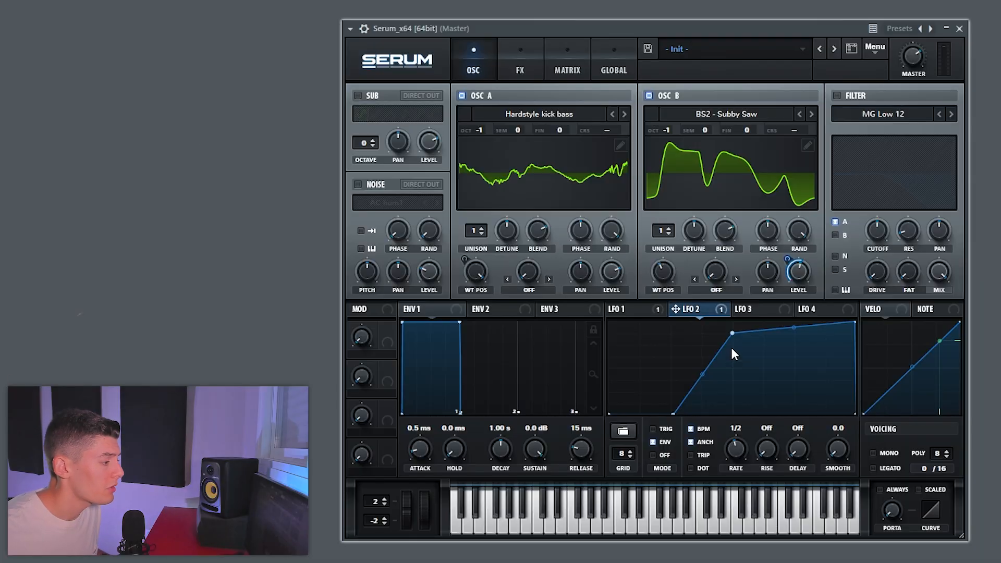
left_click(743, 309)
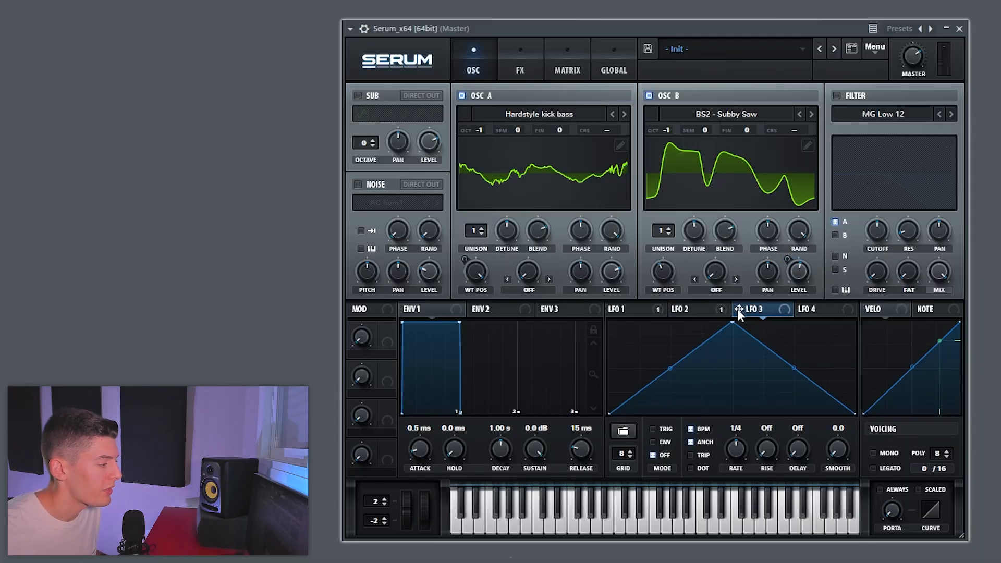
left_click_drag(738, 309, 798, 271)
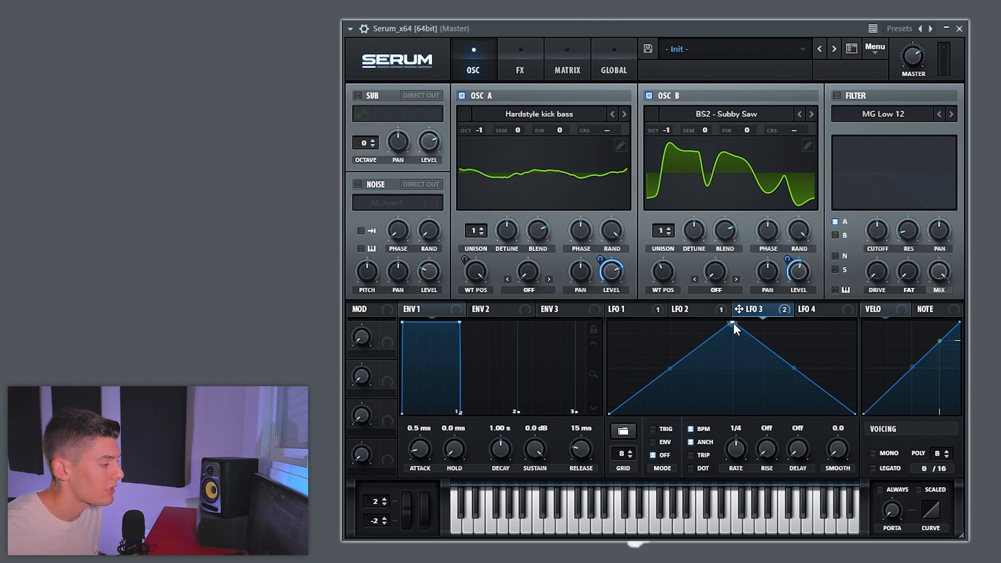
Shape LFO 3 as a short steep drop at the start with a high shoulder point, and set envelope 1's attack to 0.4 ms.
left_click_drag(733, 323, 576, 288)
double_click(645, 396)
left_click_drag(645, 395, 645, 419)
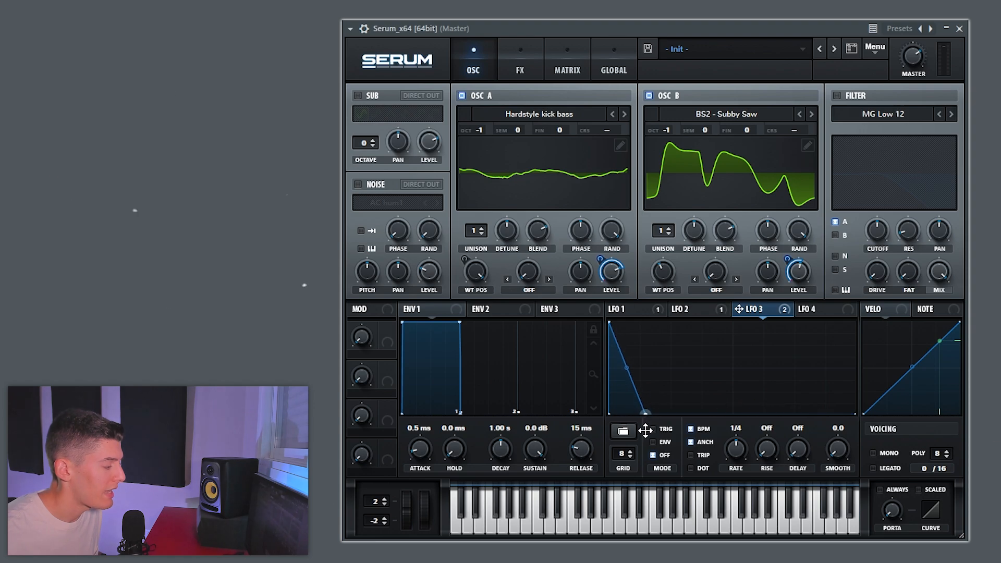
left_click_drag(423, 453, 419, 420)
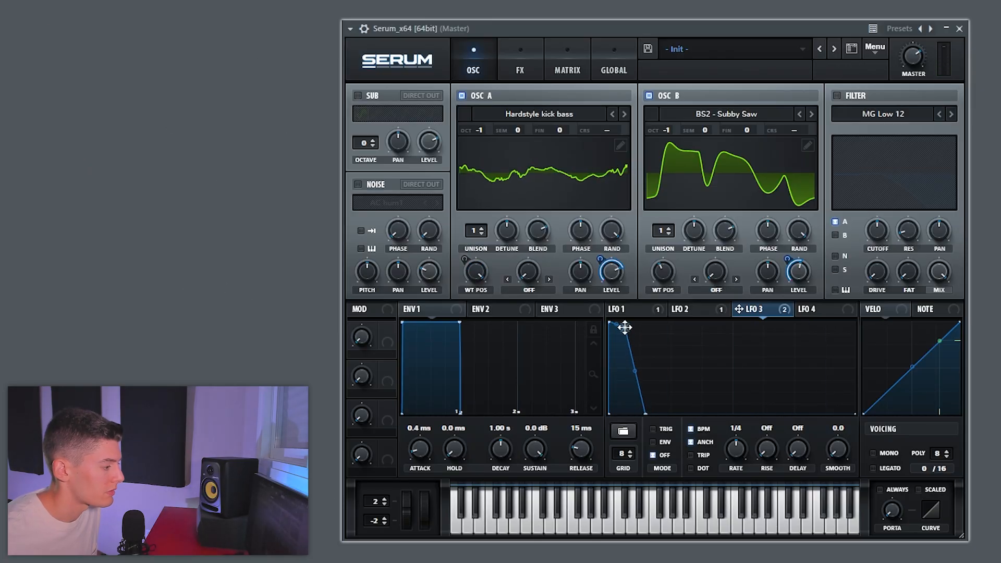
left_click_drag(624, 327, 628, 328)
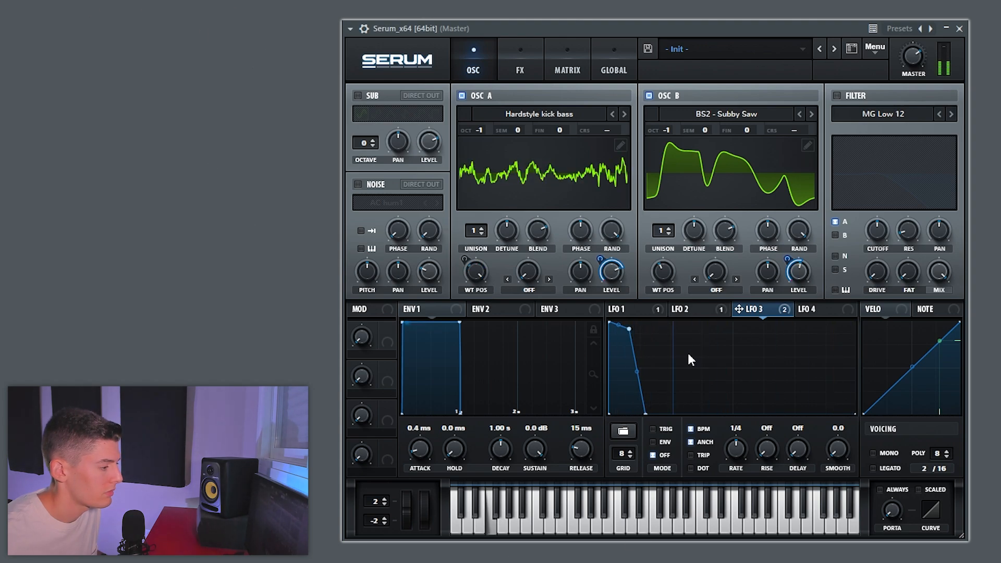
Enable the filter with the Band 24 type on both oscillators, and adjust its mix and cutoff.
left_click(838, 96)
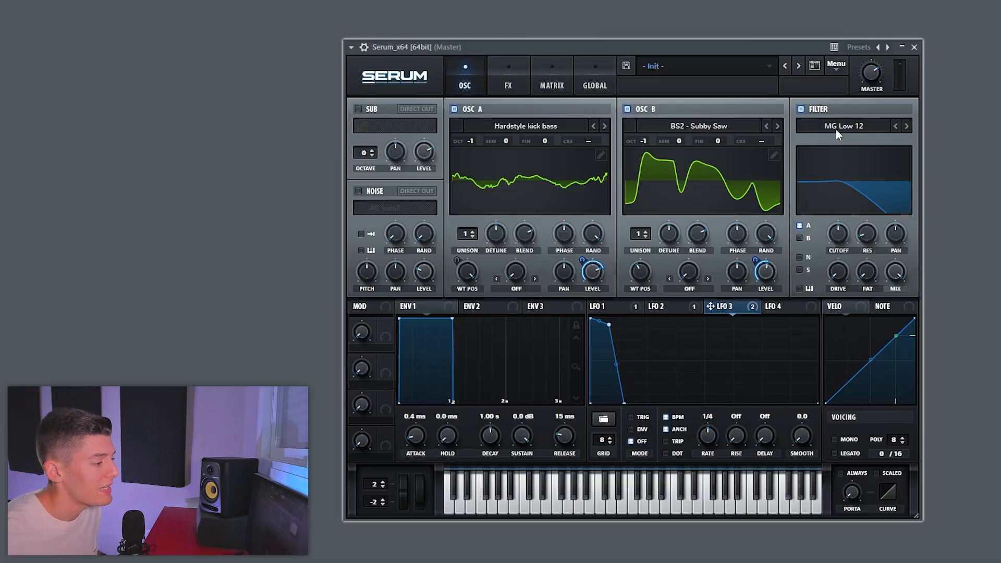
left_click(836, 128)
mouse_move(834, 141)
left_click(911, 323)
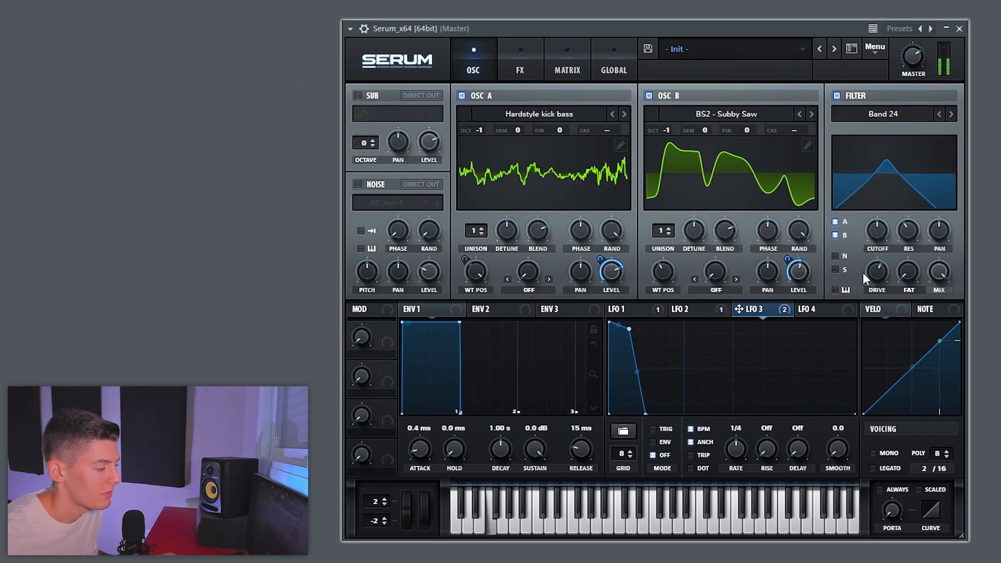
left_click_drag(940, 282, 941, 303)
left_click_drag(877, 229, 877, 224)
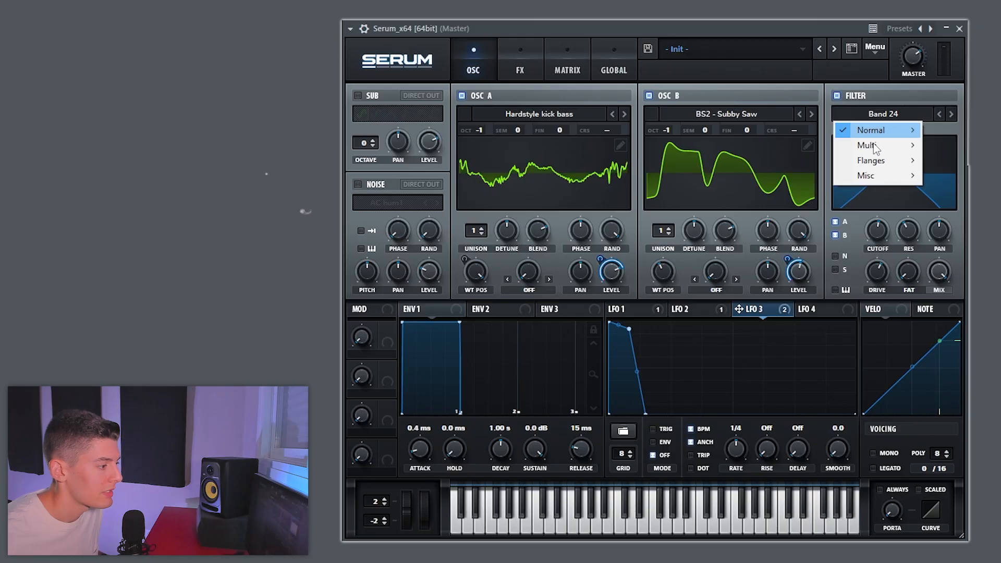
Change the filter type to SampHold, routed to oscillator A only, and raise its cutoff.
mouse_move(863, 177)
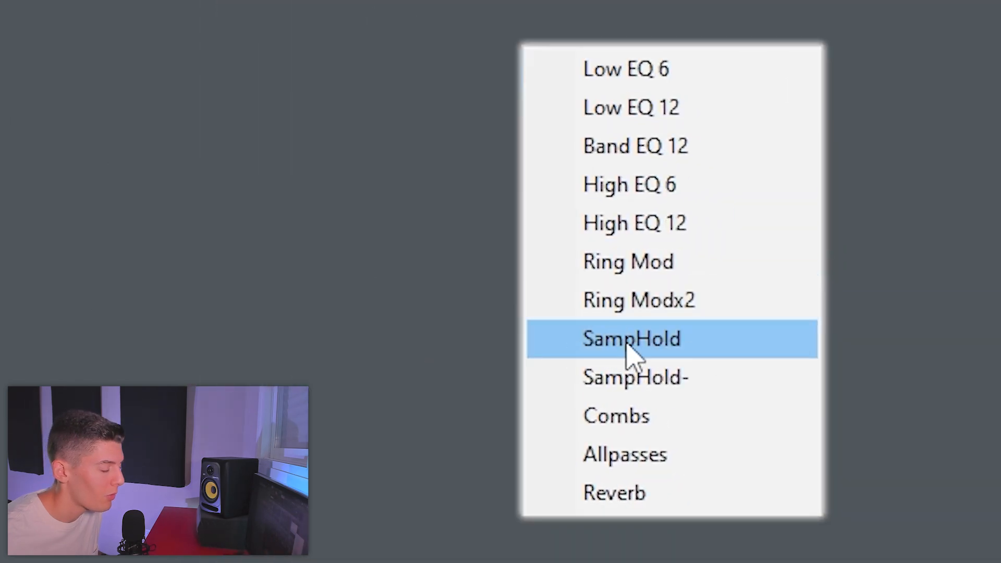
left_click(628, 345)
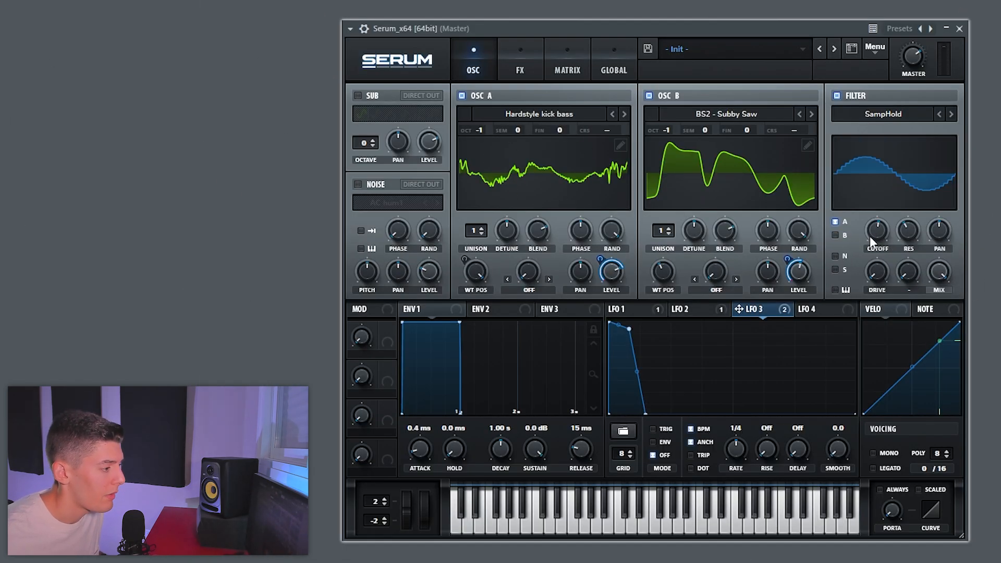
mouse_move(869, 236)
left_mouse_down()
mouse_move(869, 227)
mouse_move(877, 282)
mouse_move(870, 224)
left_mouse_up()
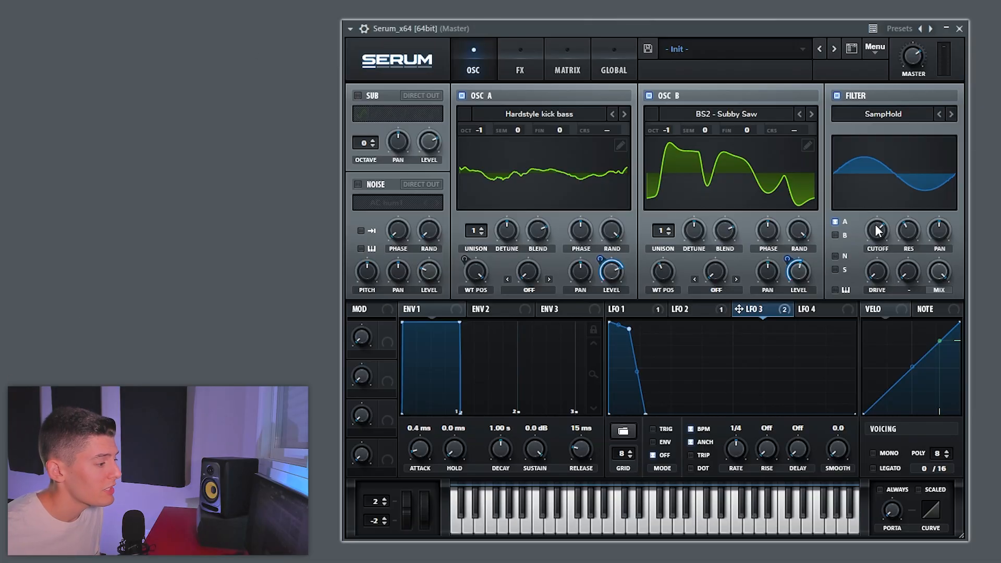
Modulate the filter cutoff with LFO 4, shaped as a straight falling ramp that ends early, in ENV mode at rate 1/2.
left_click_drag(804, 309, 875, 231)
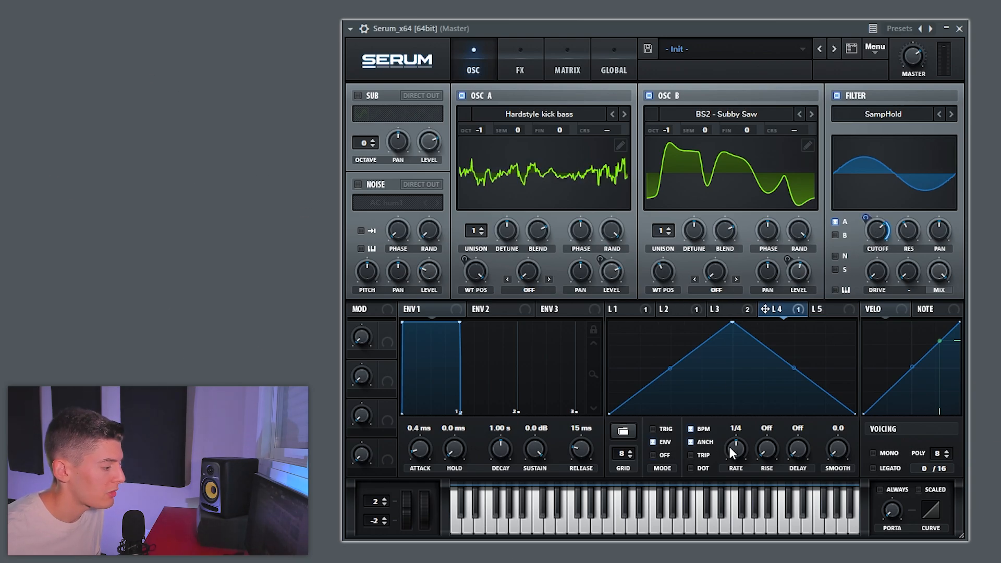
left_click_drag(731, 322, 540, 279)
left_click_drag(540, 280, 540, 280)
left_click_drag(855, 413, 788, 414)
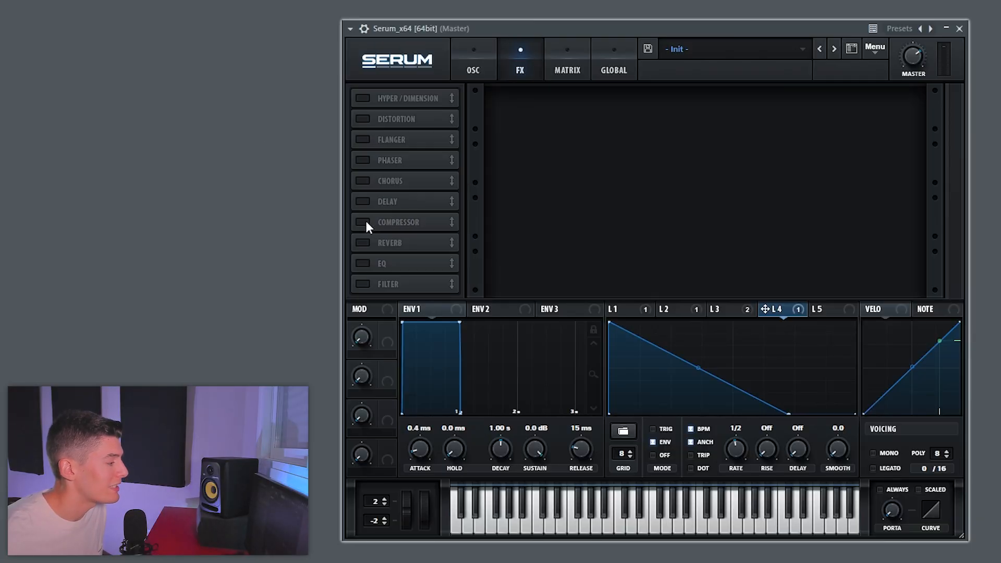
Enable the compressor effect in multiband mode and adjust its threshold.
left_click(364, 222)
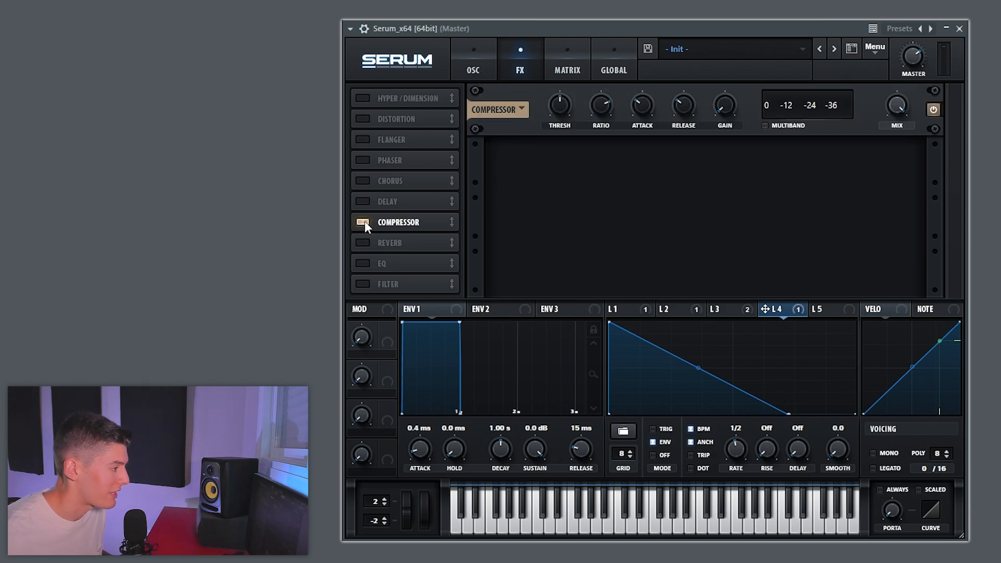
left_click(764, 126)
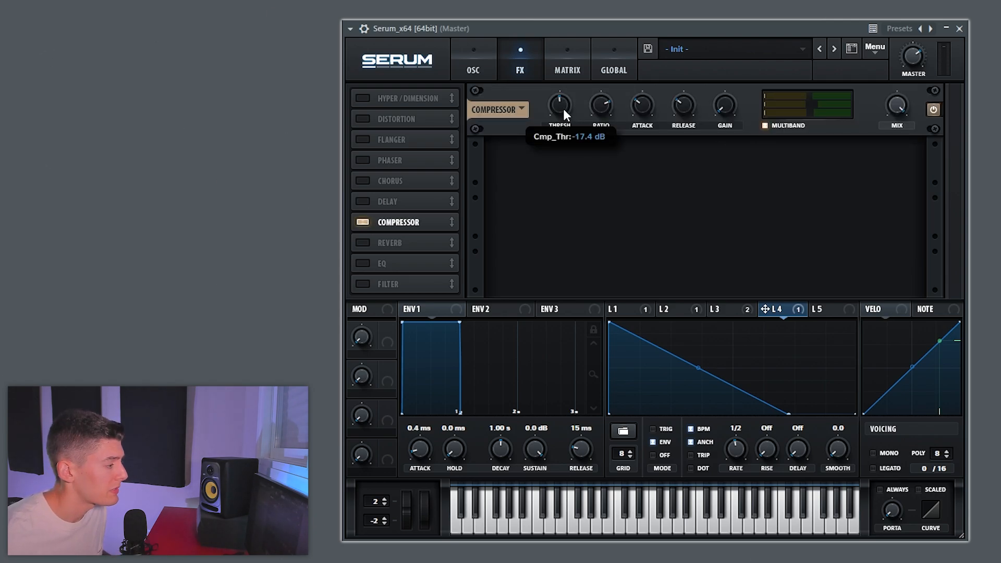
left_click_drag(563, 110, 561, 123)
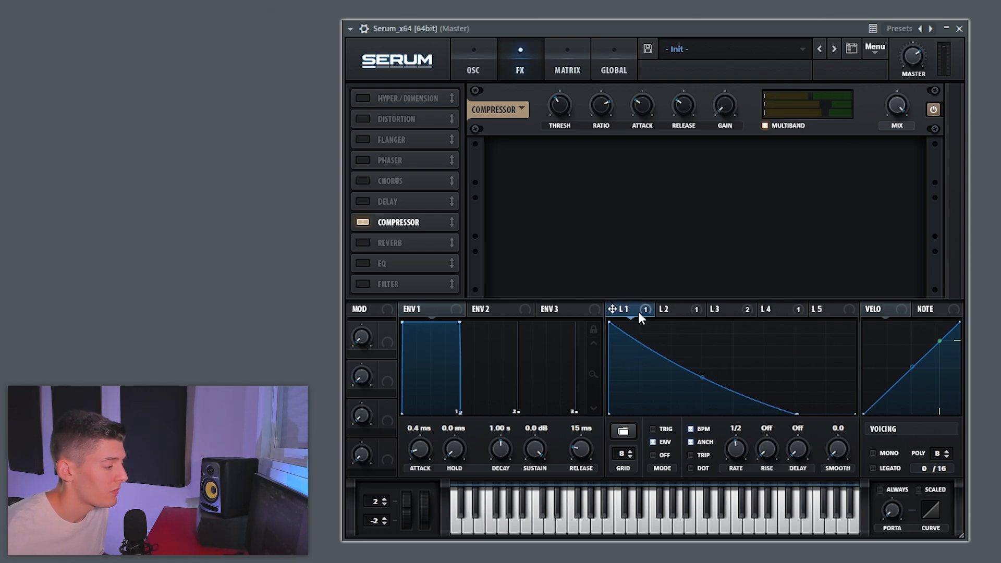
Modulate the multiband compressor's high band with LFO 3 and reduce the modulation amount to a small positive value in the matrix.
left_click(727, 311)
left_click_drag(718, 309, 818, 93)
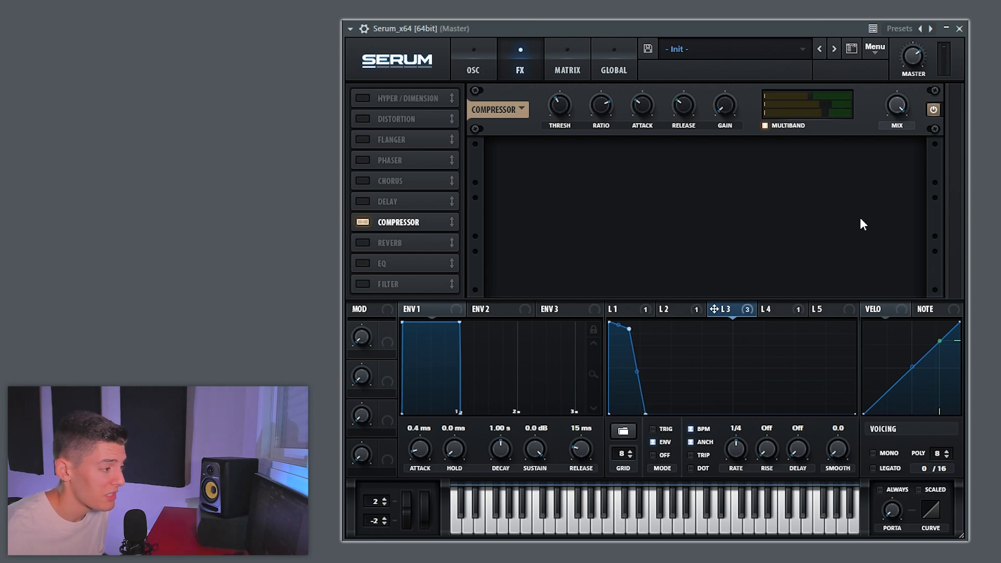
key("space")
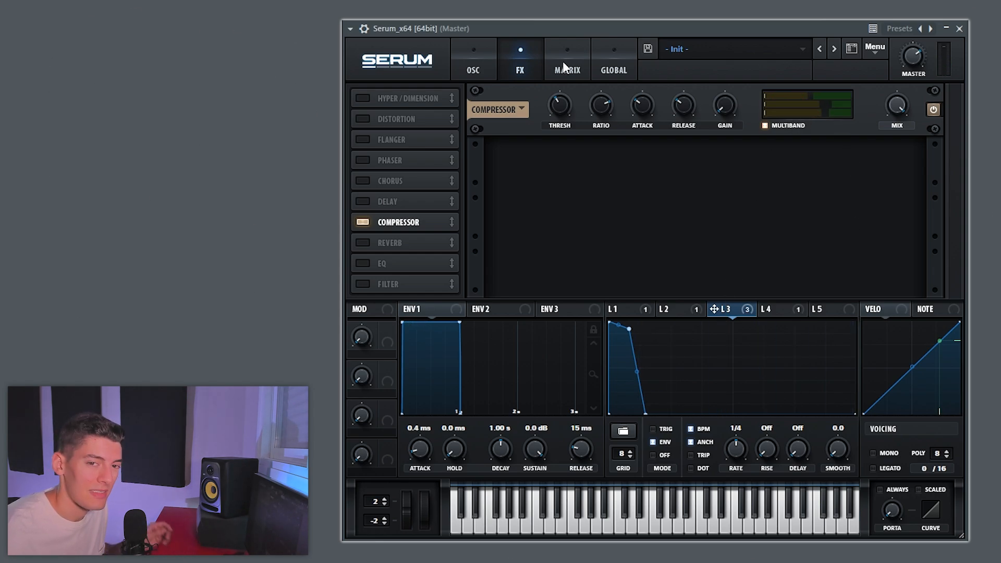
left_click(563, 62)
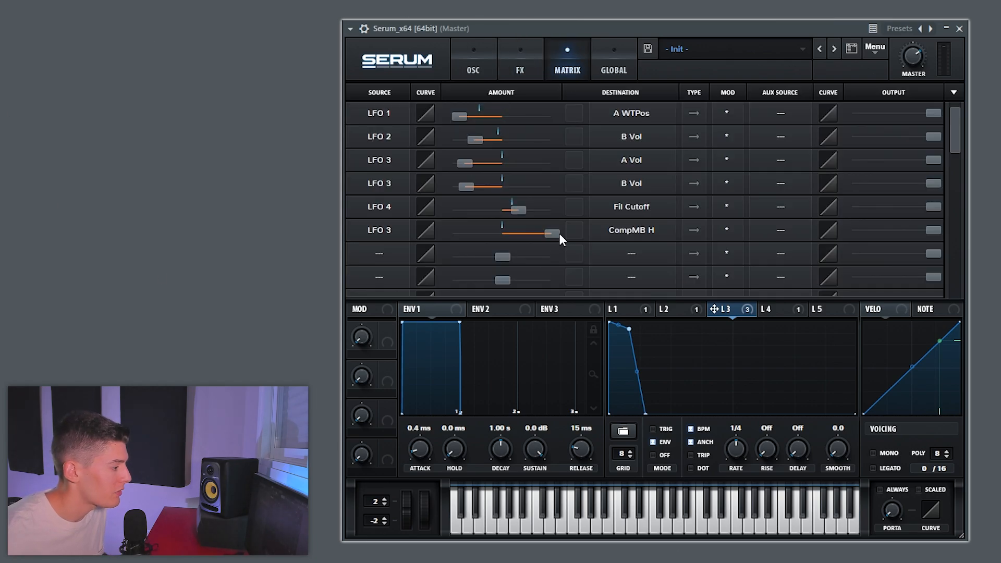
left_click_drag(559, 233, 510, 236)
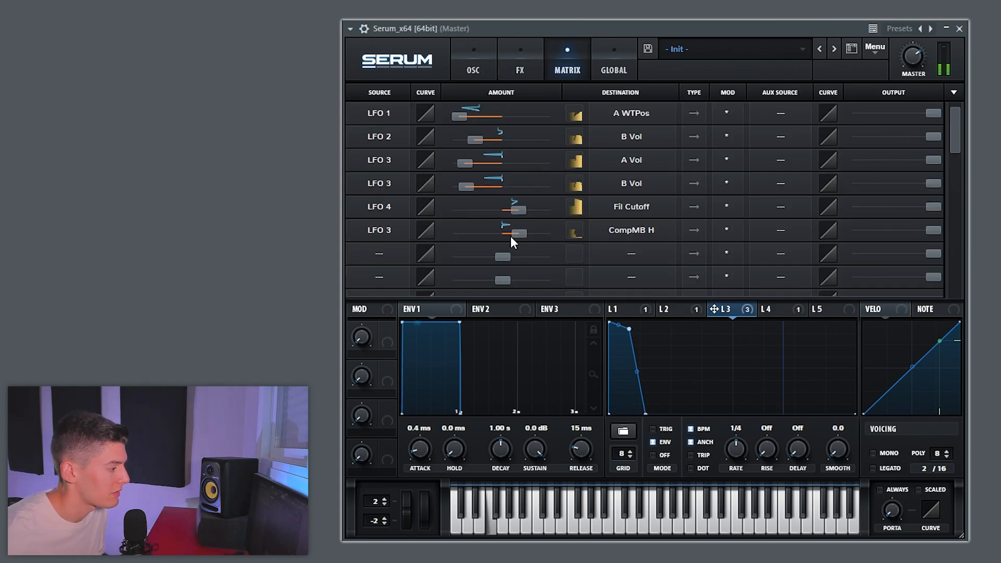
Enable the EQ effect, lower its high-band gain, and modulate that gain with LFO 3.
left_click(520, 65)
left_click(362, 263)
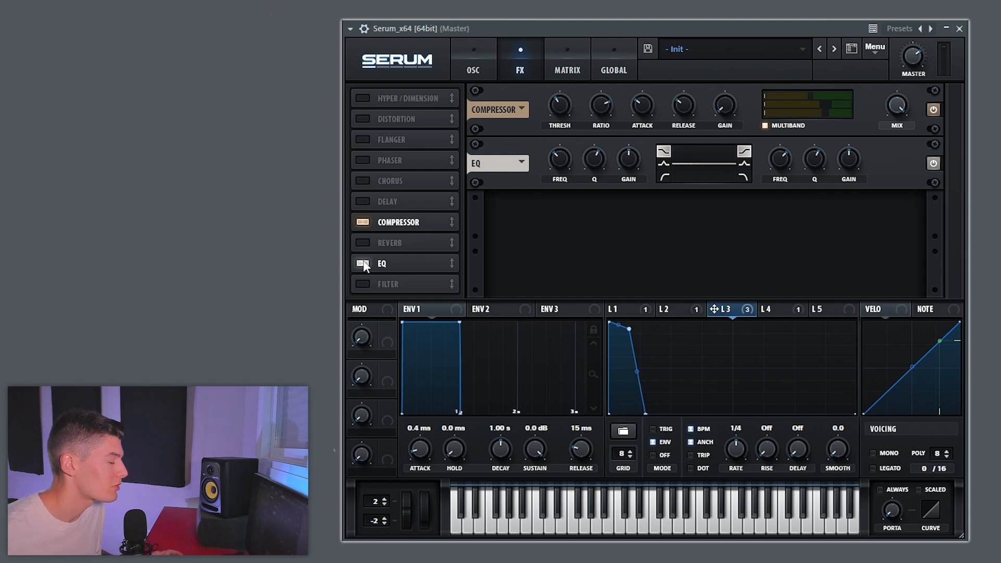
left_click_drag(847, 158, 845, 178)
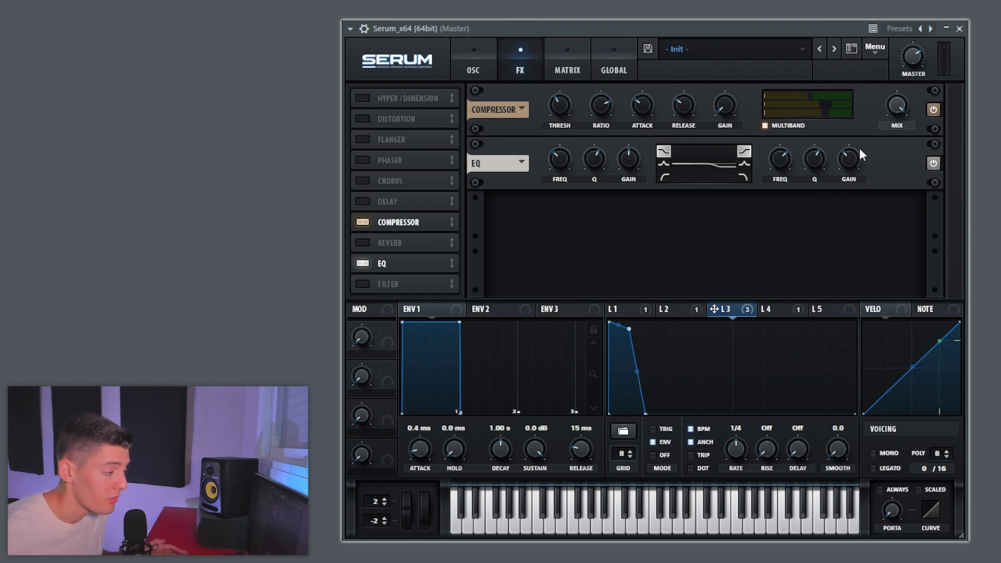
left_click_drag(712, 309, 848, 159)
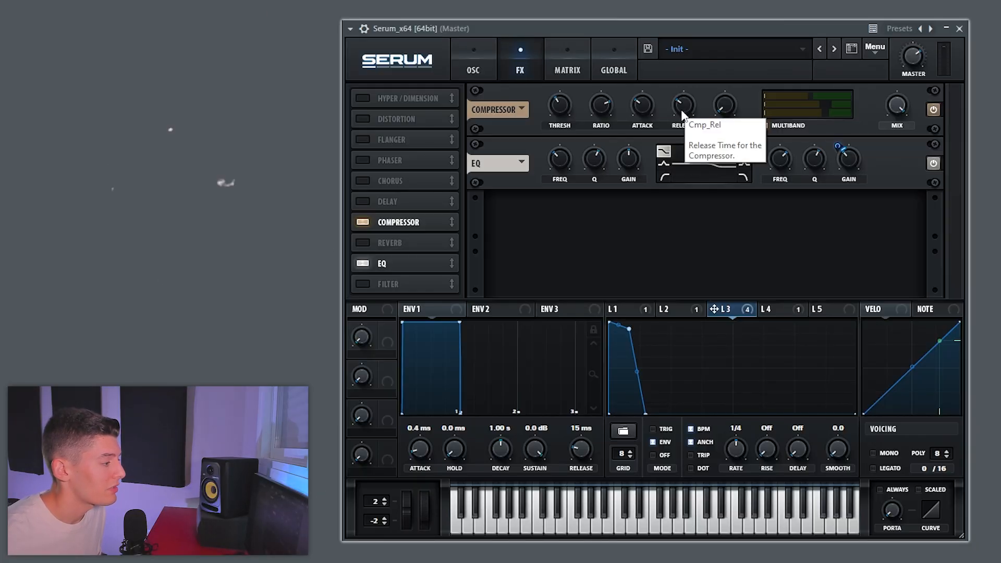
Lengthen the compressor's release, and fine-tune the oscillator filter's drive and its LFO 4 cutoff modulation.
left_click(685, 116)
left_click_drag(684, 111, 680, 42)
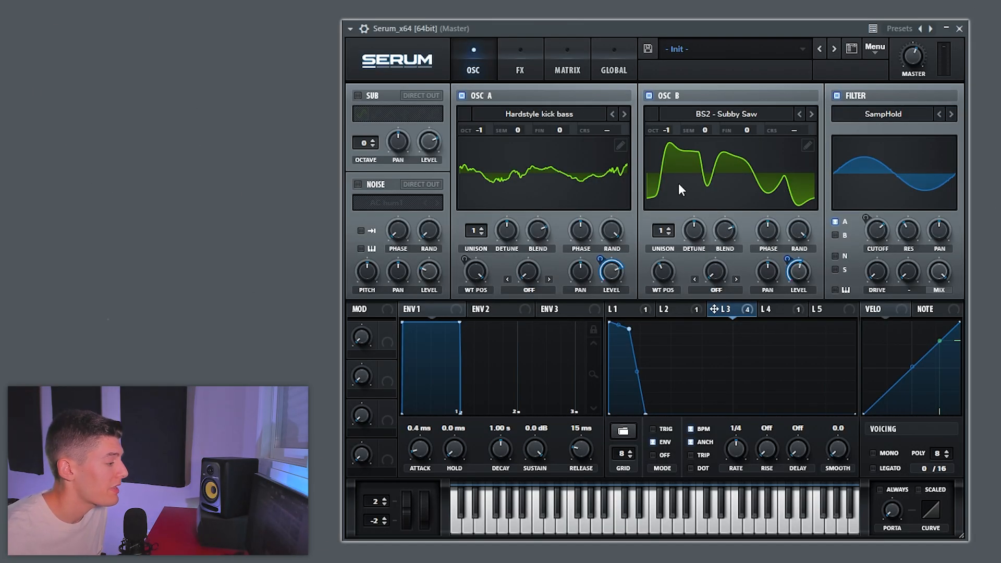
mouse_move(880, 273)
left_mouse_down()
mouse_move(871, 213)
mouse_move(875, 279)
left_mouse_up()
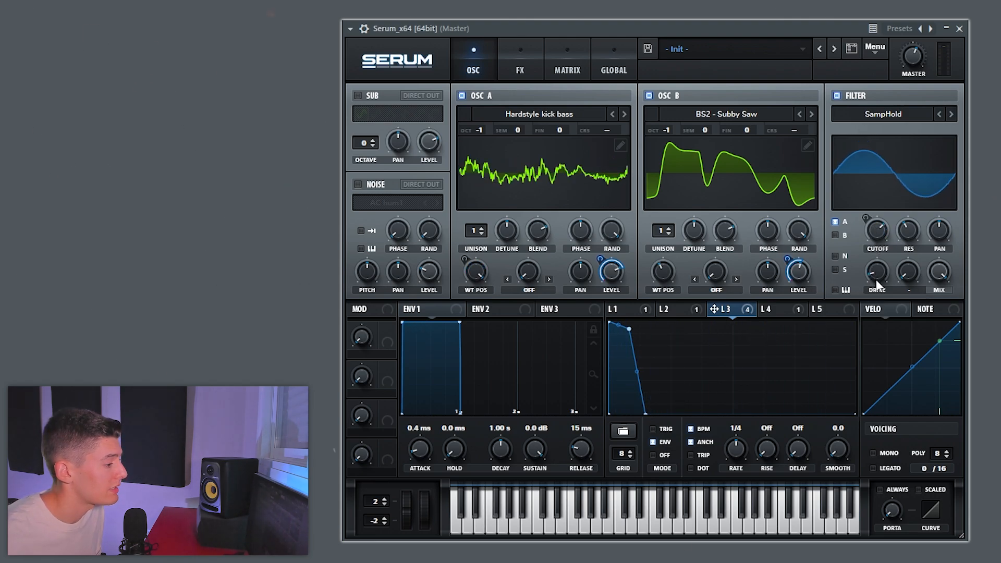
left_click_drag(772, 309, 858, 208)
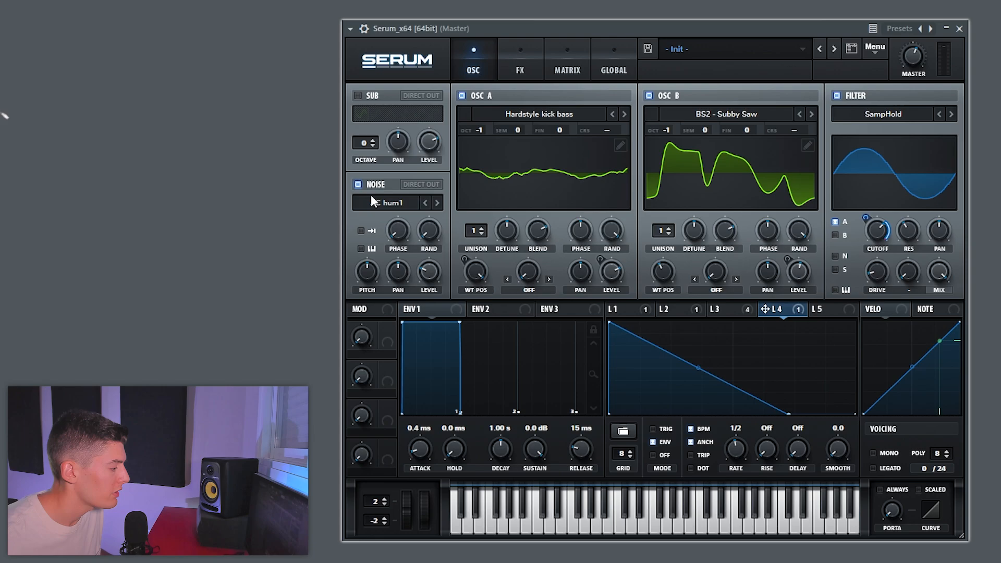
Load HDS Click 17 into the noise oscillator as a one-shot routed direct out.
left_click(371, 197)
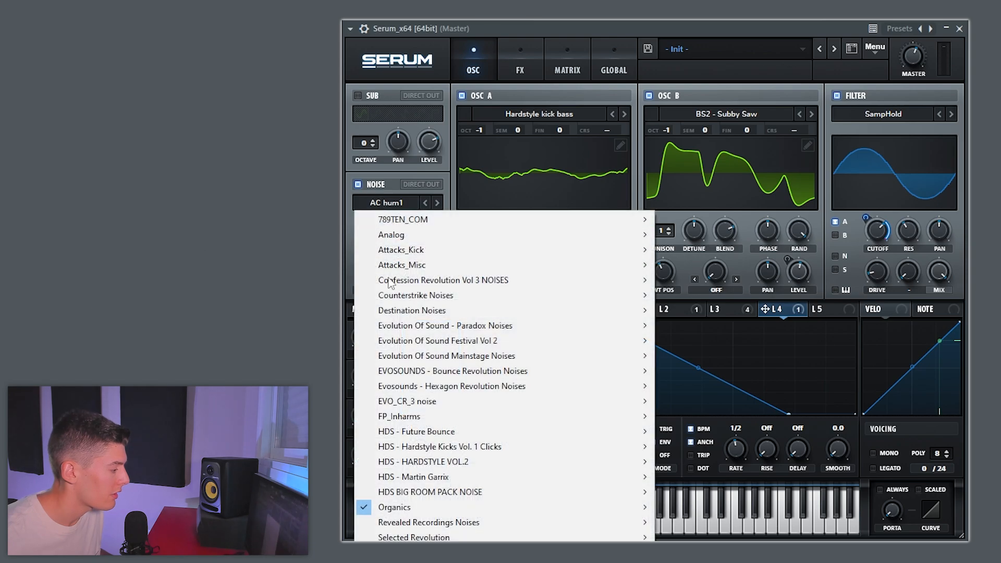
mouse_move(462, 452)
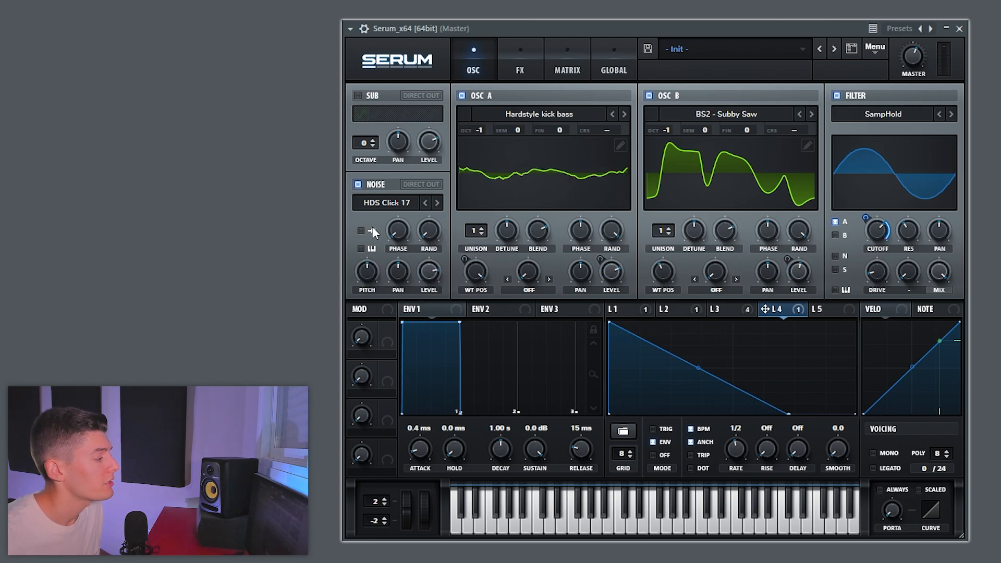
left_click(420, 183)
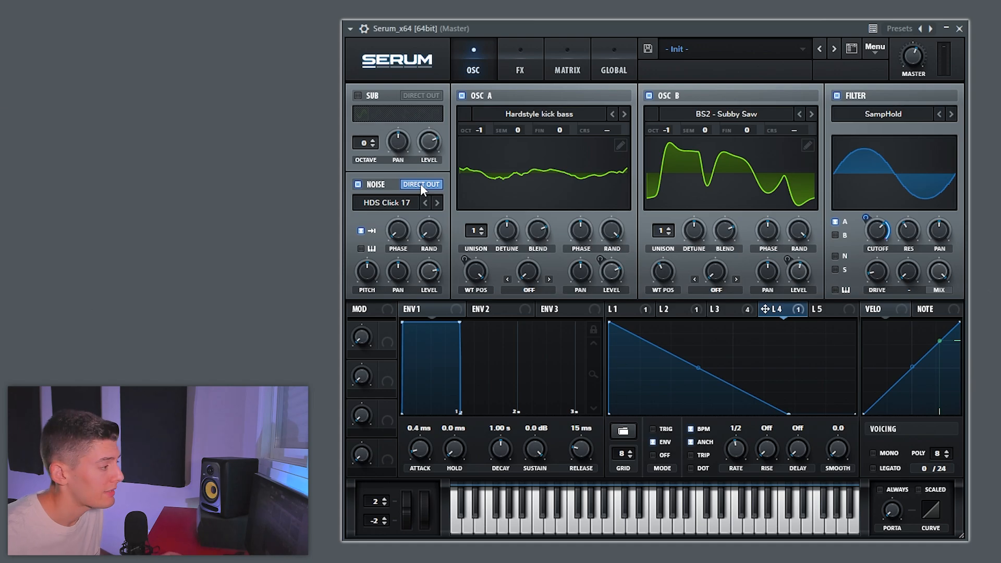
left_click(517, 51)
left_click(482, 52)
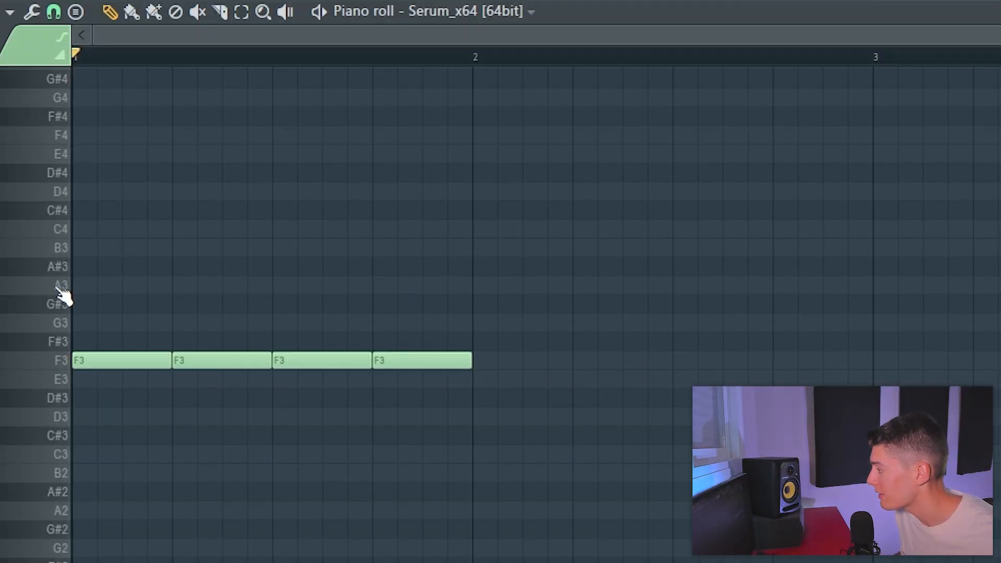
Copy the four F3 notes in the piano roll into the following bars, transposed to G3 and D3.
left_click(62, 154)
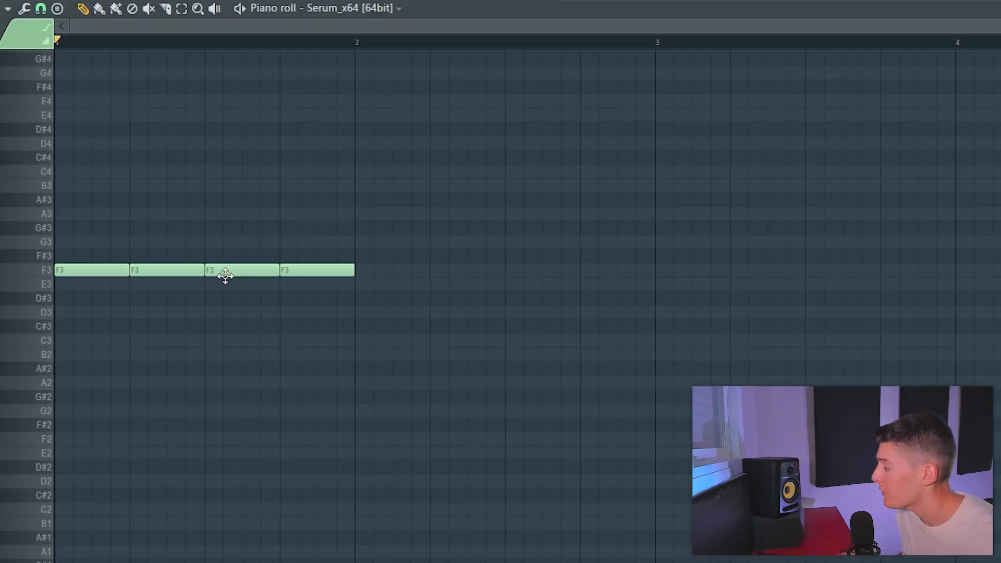
left_click_drag(96, 236, 350, 295)
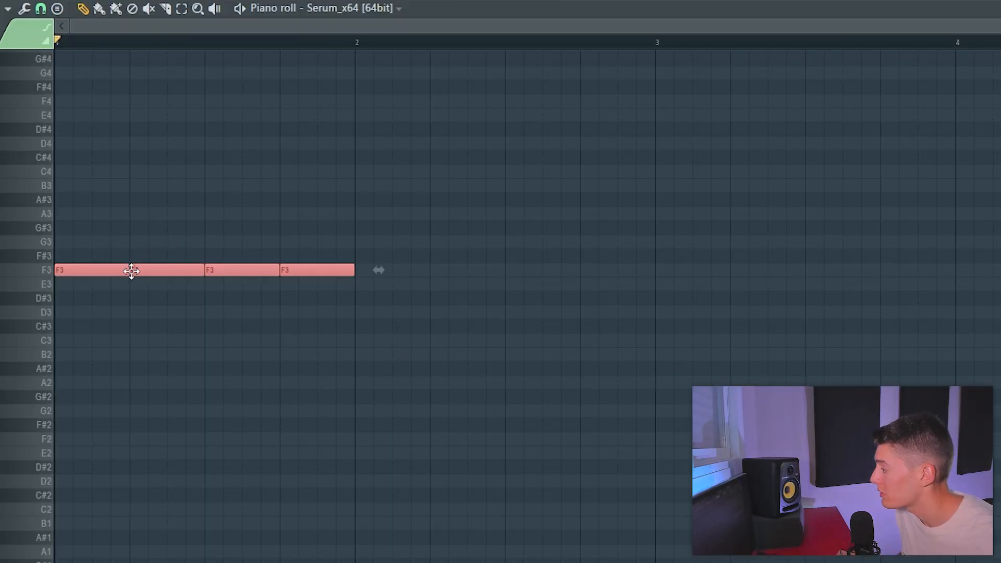
left_click_drag(89, 271, 363, 257)
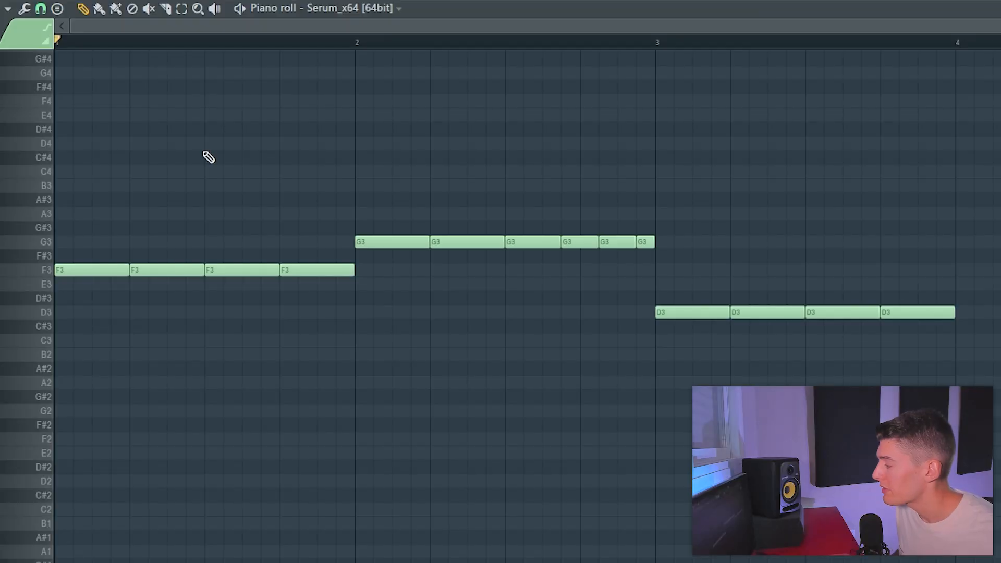
Delete every note except the first F3, and play back the hardstyle kick audio clip in the playlist.
left_click_drag(161, 181, 996, 427)
key("Delete")
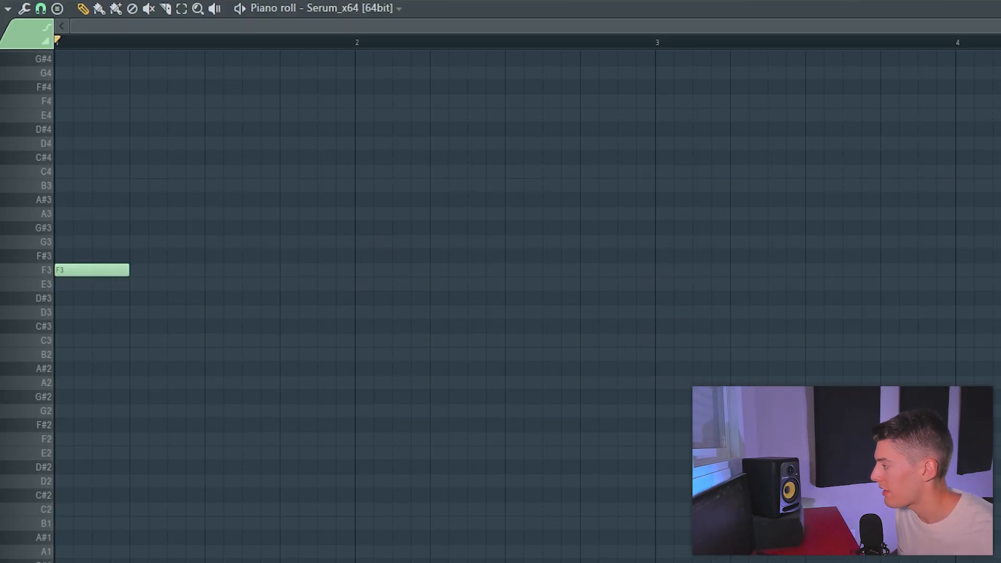
key("space")
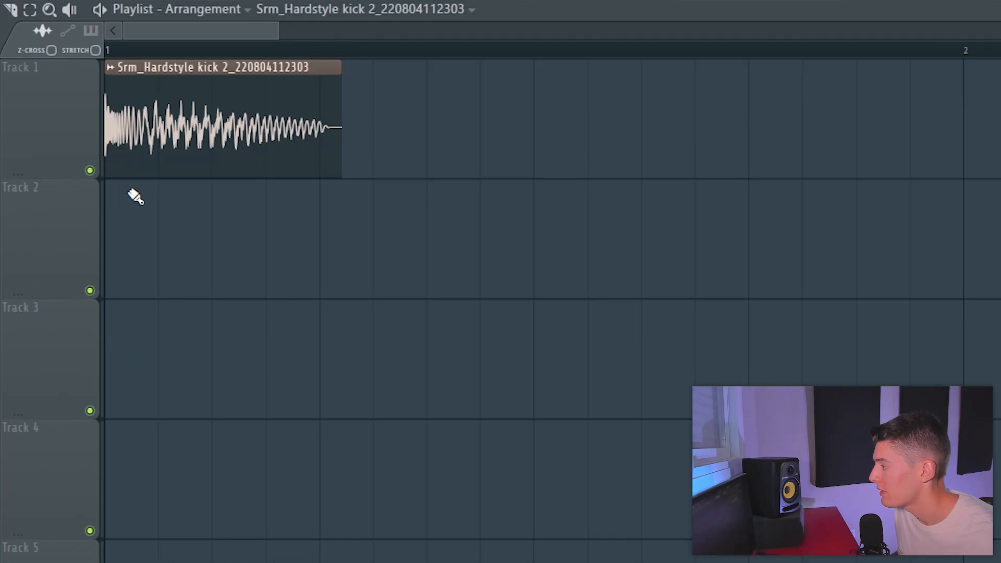
key("space")
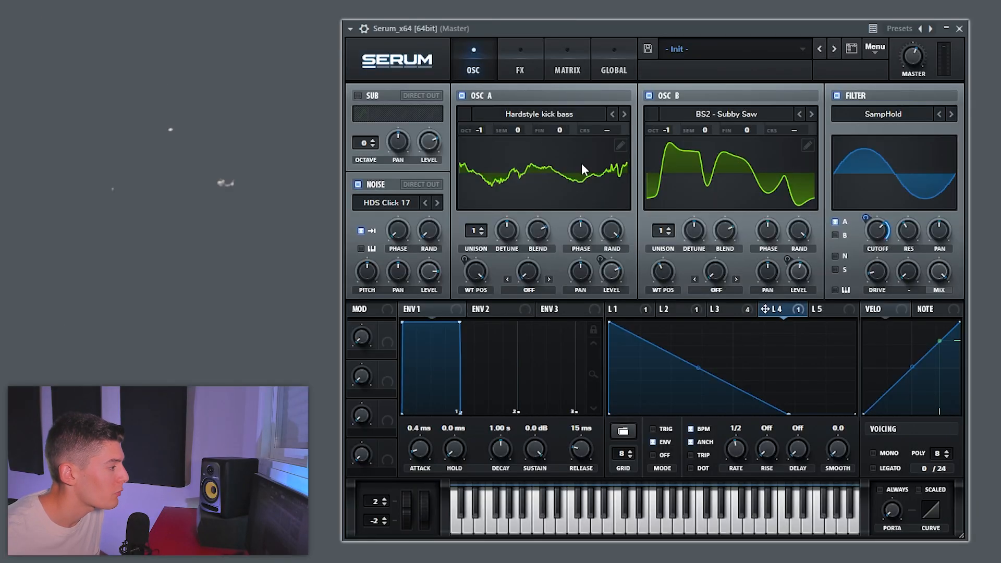
Change oscillator A's wavetable to DirtySaw from the Digital category and reduce LFO 1's modulation of its wavetable position to about -17.
left_click(536, 114)
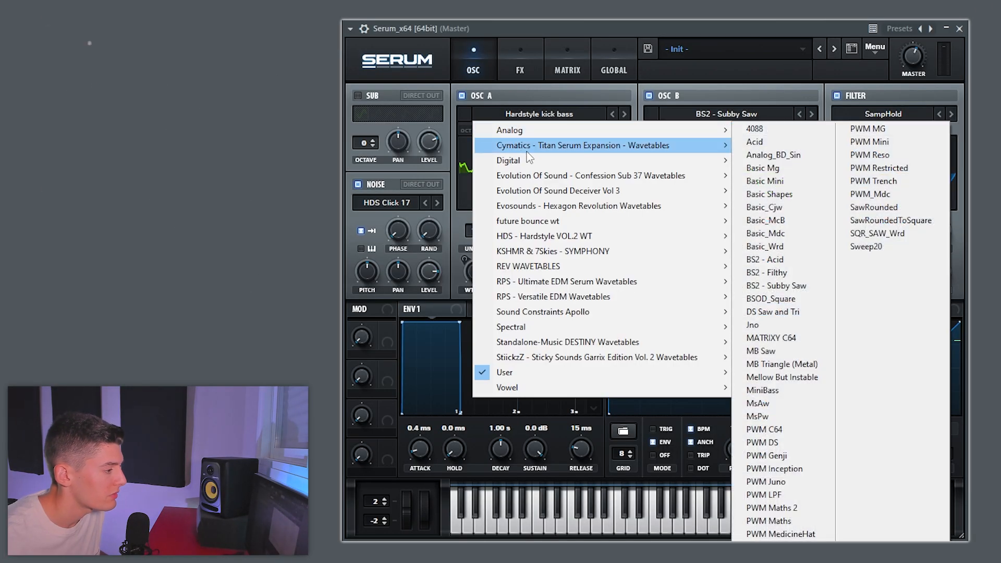
mouse_move(525, 160)
left_click(782, 239)
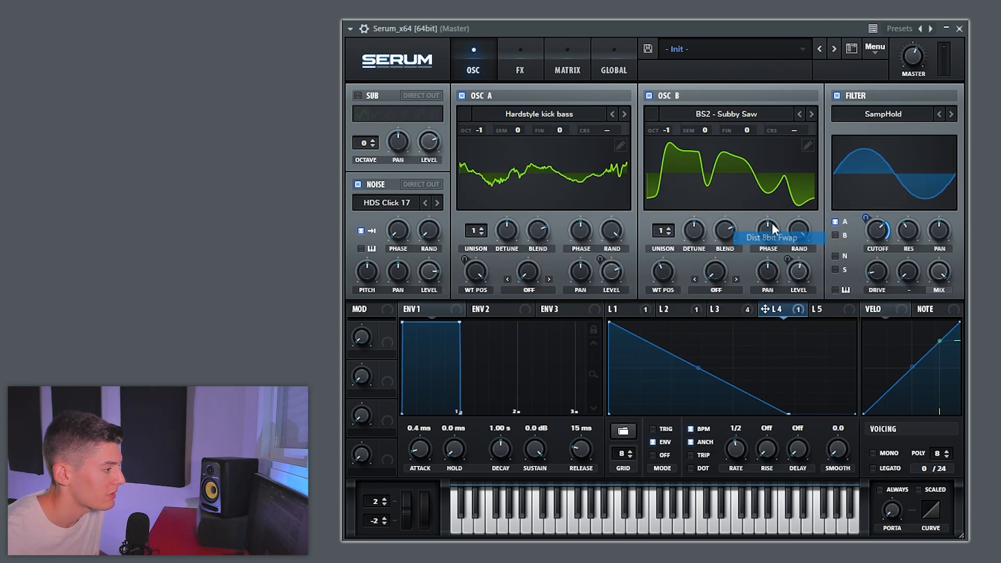
left_click(624, 114)
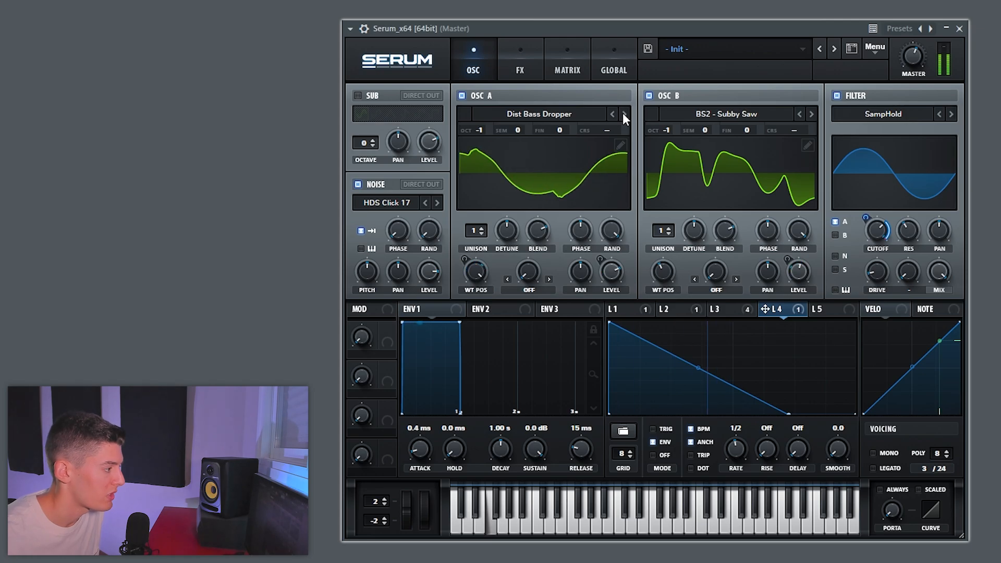
left_click(623, 114)
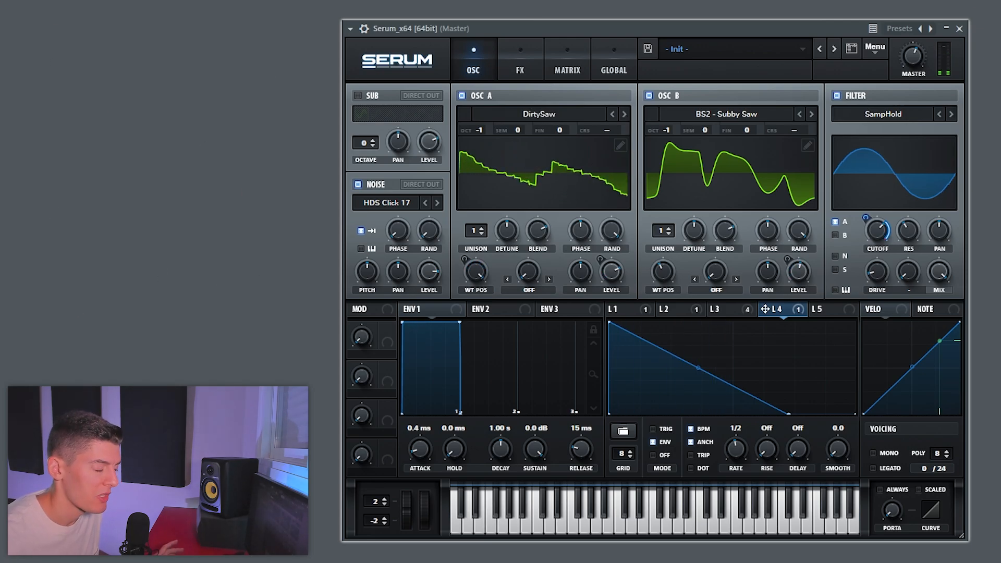
left_click(616, 308)
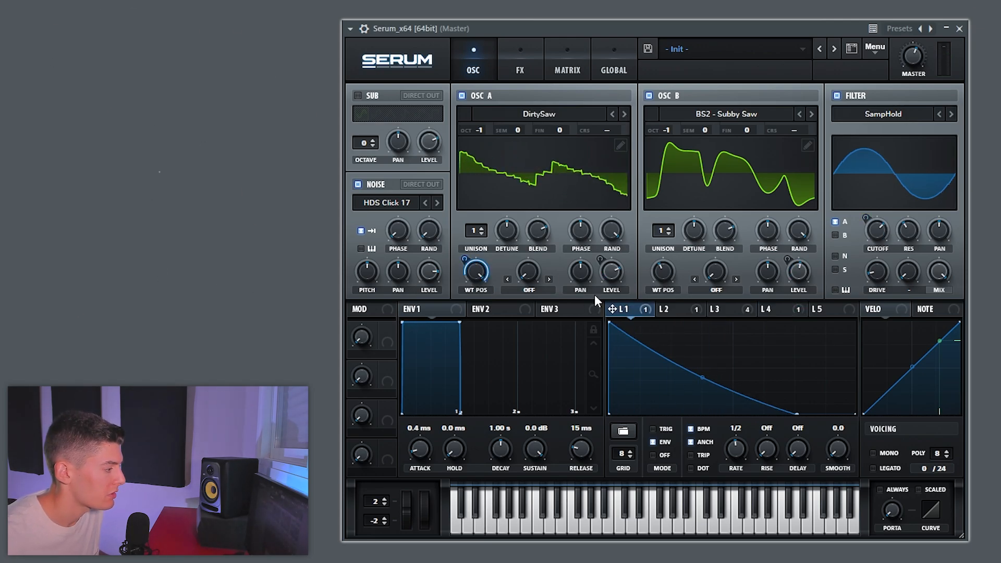
left_click_drag(463, 261, 461, 201)
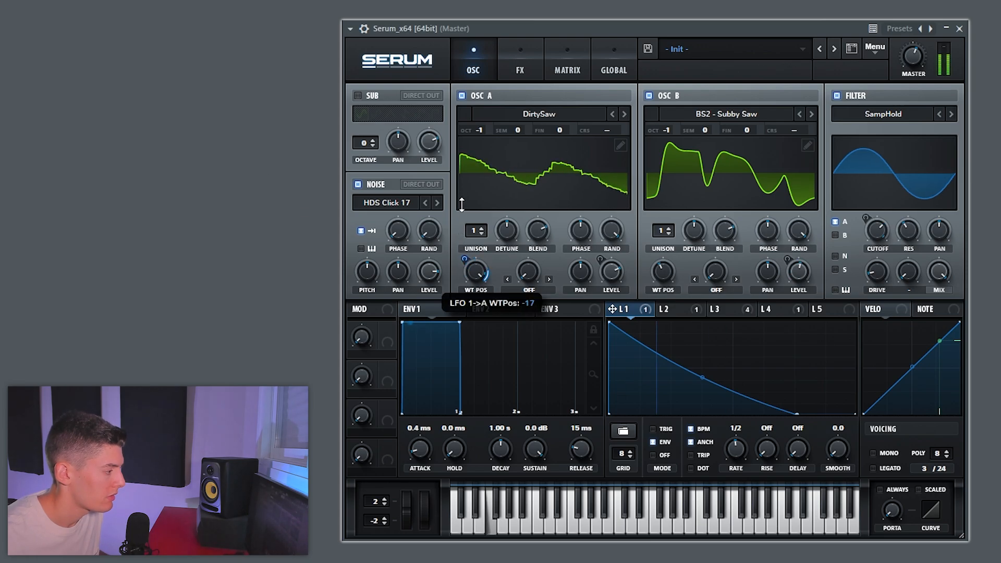
Add a Diode 1 distortion after the EQ in the effects chain, with its filter set to PRE.
left_click(520, 65)
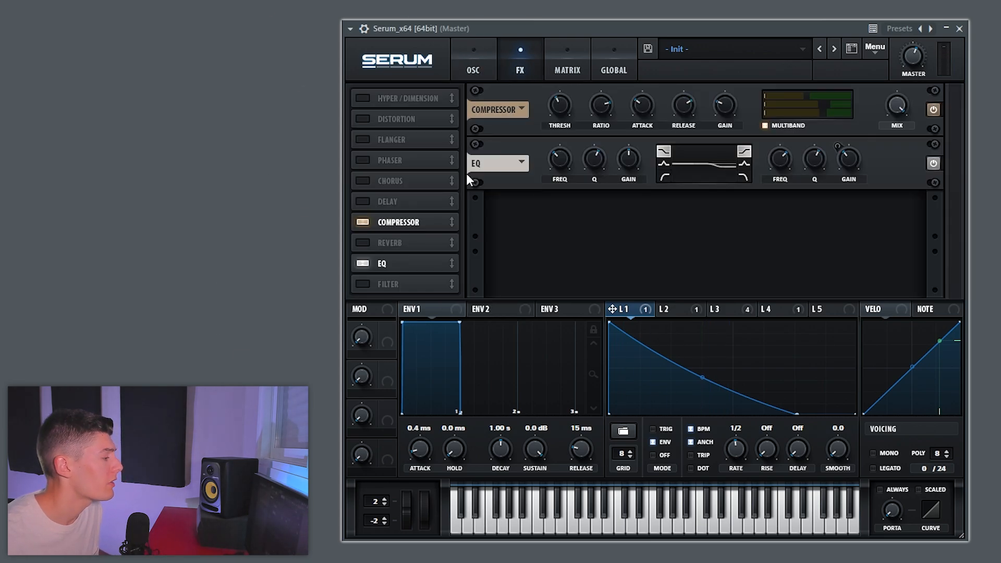
left_click(361, 118)
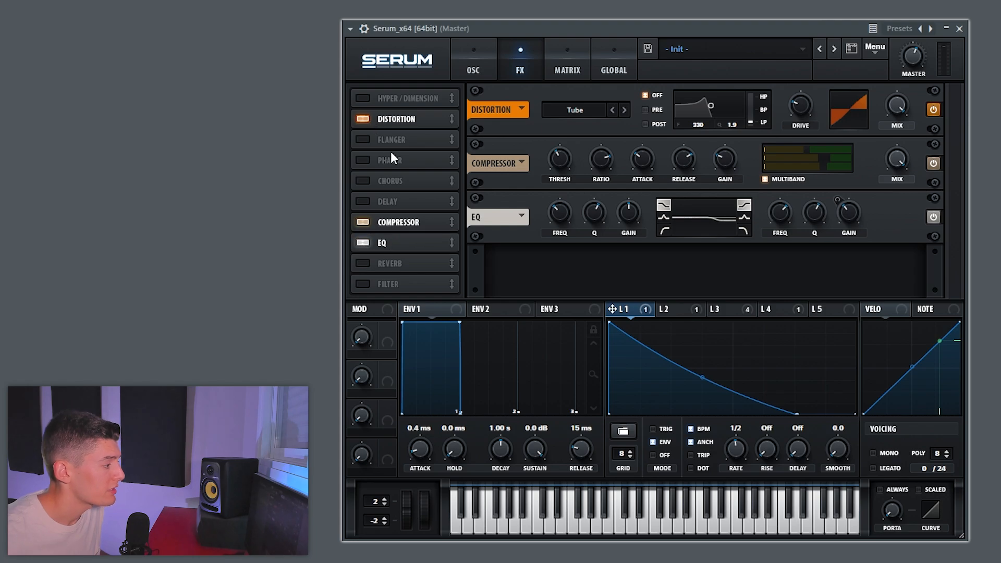
left_click_drag(399, 119, 397, 242)
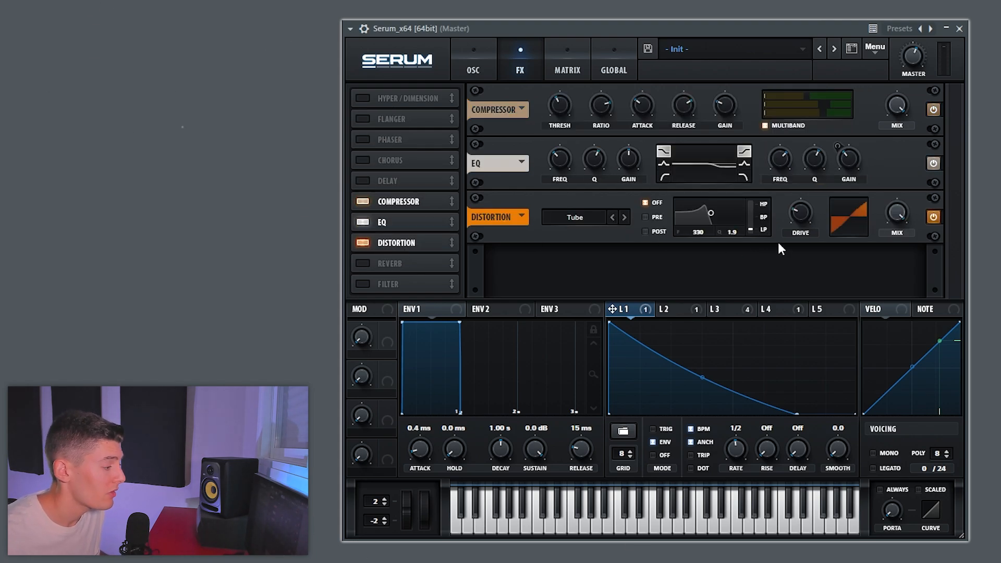
left_click(579, 216)
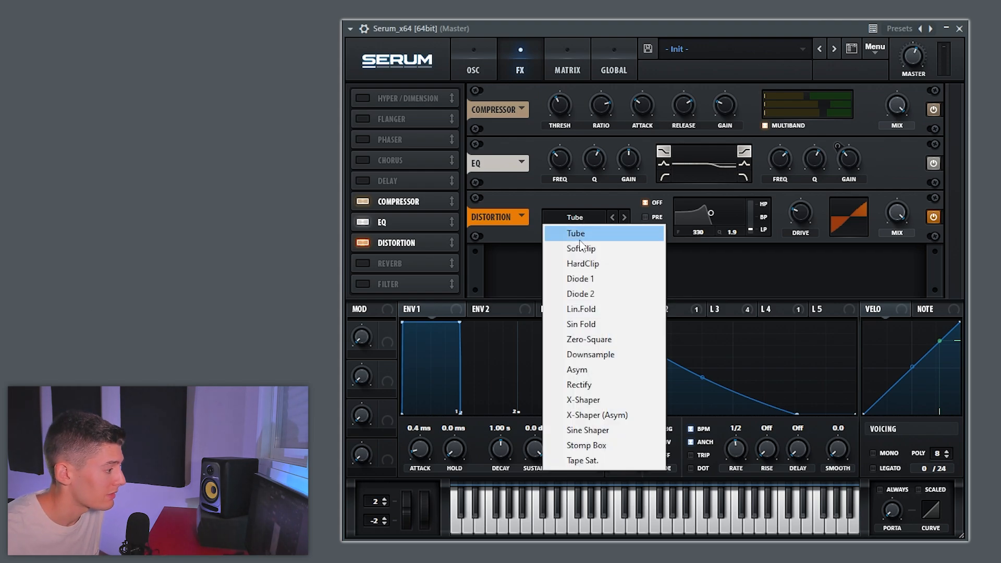
left_click(578, 277)
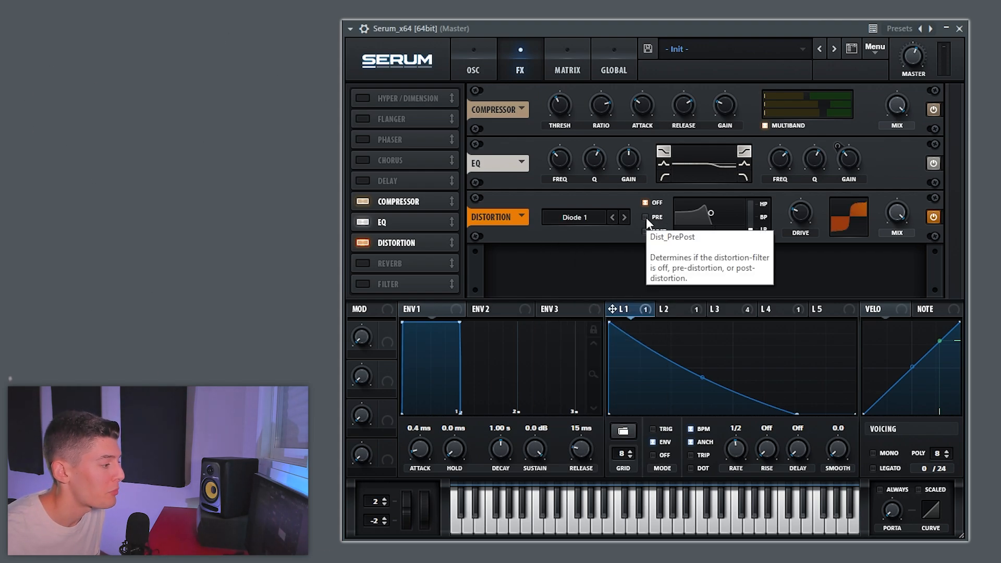
left_click(645, 217)
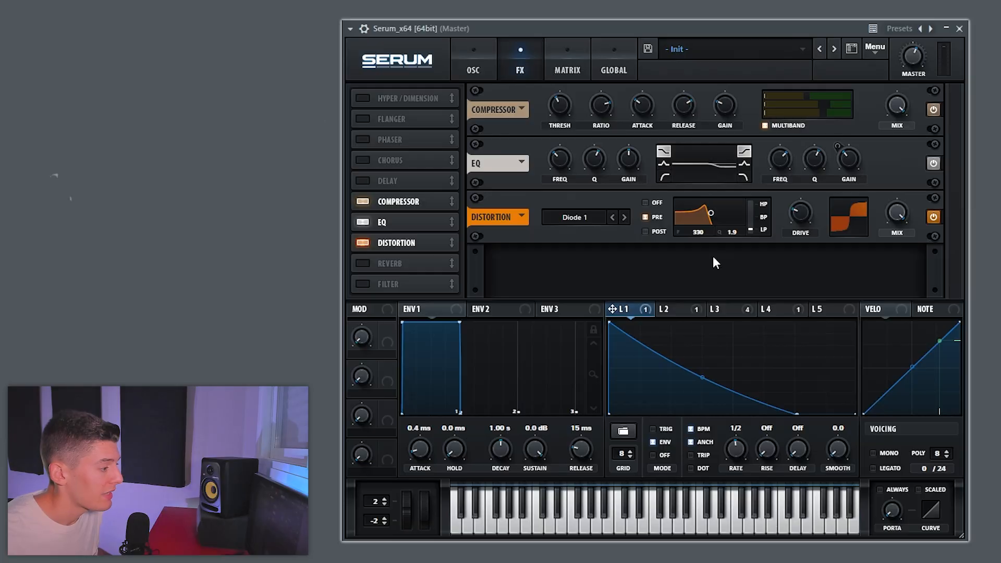
Raise the Diode 1 distortion's drive and set its pre-filter frequency to 330 with a Q of 1.9.
left_click_drag(803, 220, 801, 74)
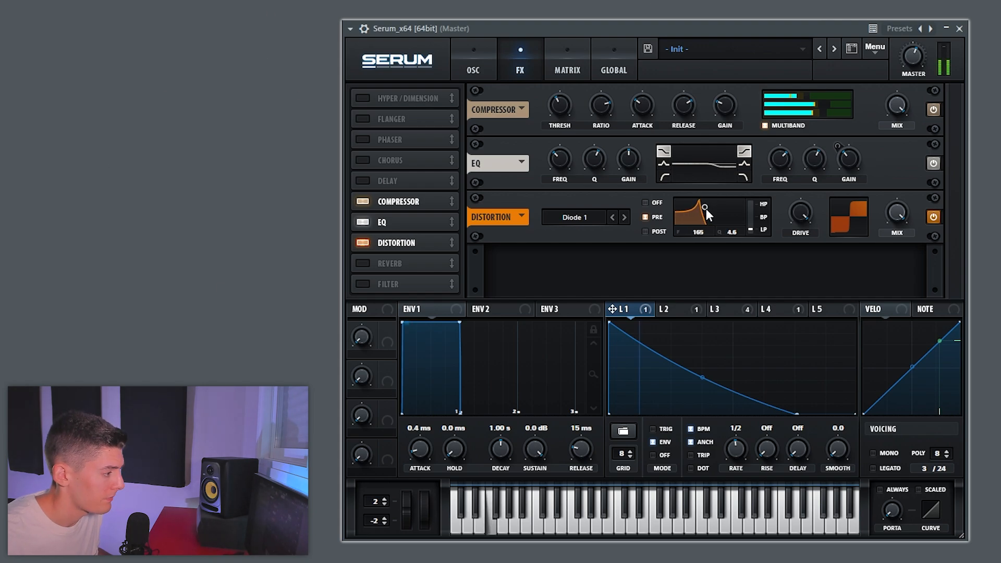
left_click_drag(705, 208, 711, 208)
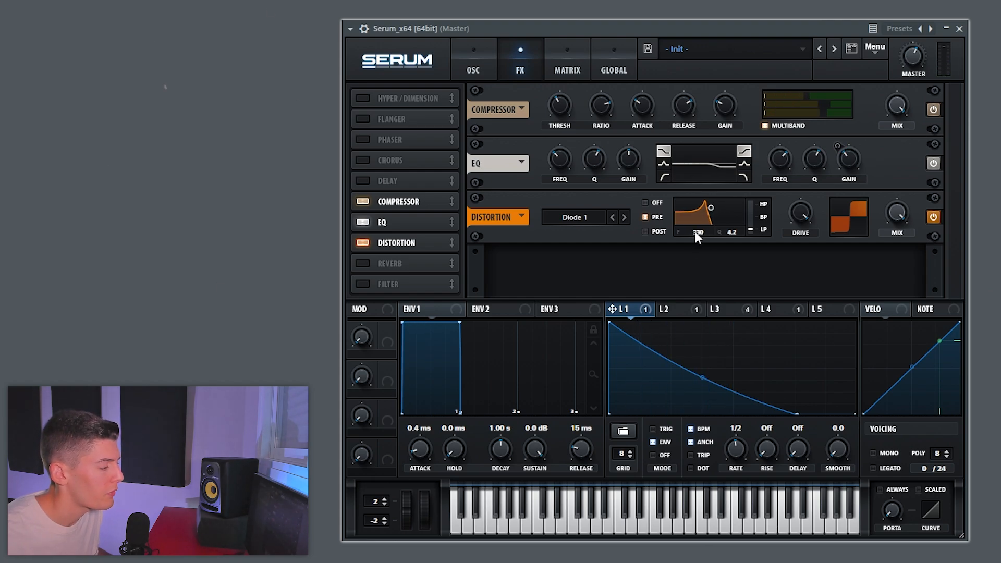
left_click_drag(727, 233, 731, 261)
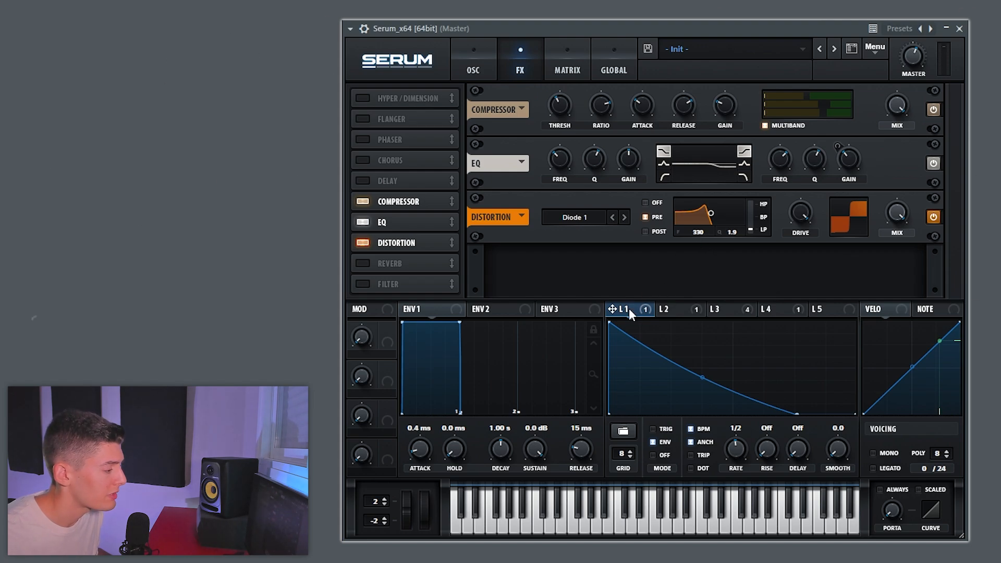
Modulate the distortion's filter frequency with LFO 1 and adjust the modulation depth.
right_click(711, 233)
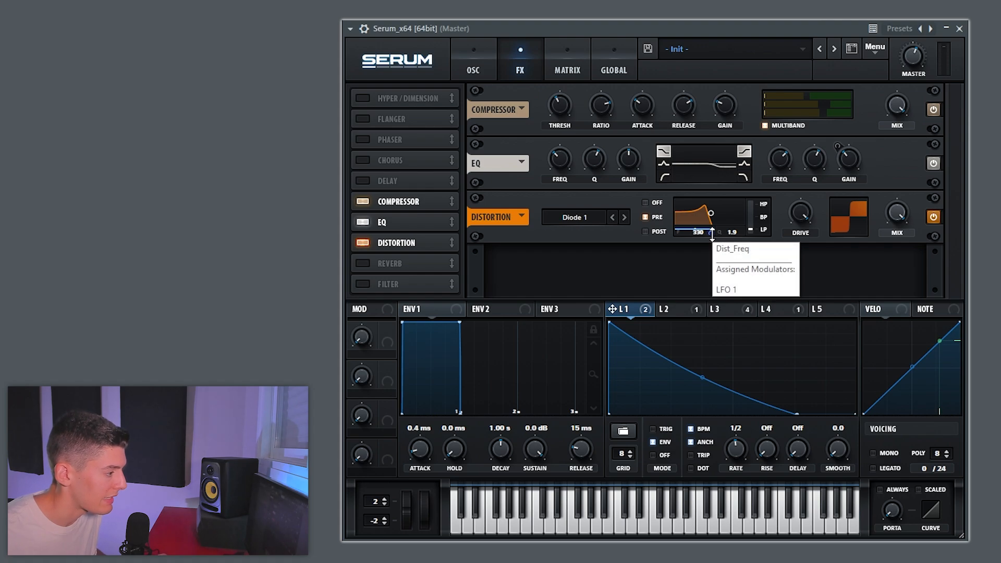
left_click(712, 255)
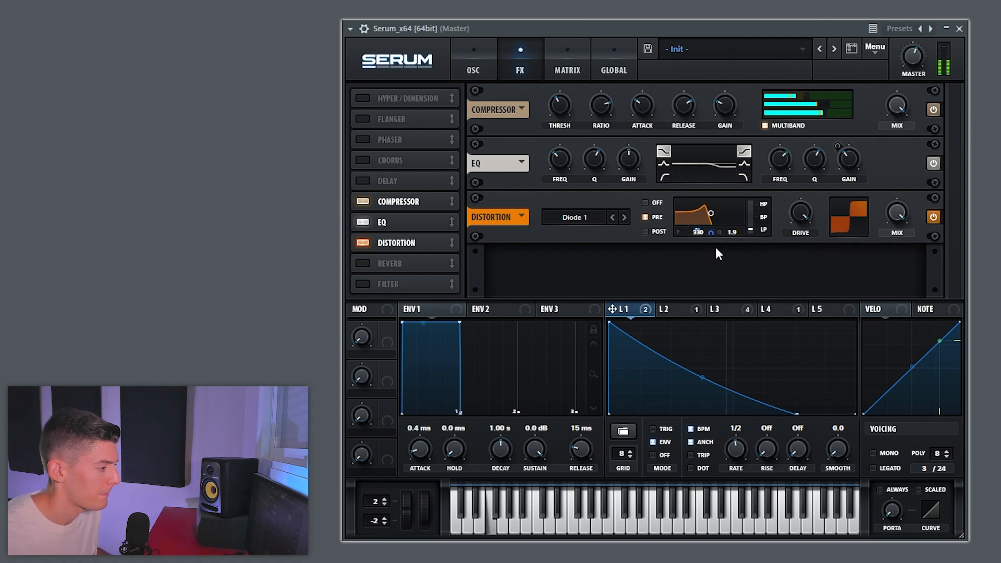
Shape the distortion by reducing its drive and mix and shifting its filter from low-pass toward band-pass.
left_click_drag(805, 214, 805, 293)
left_click_drag(748, 226, 751, 164)
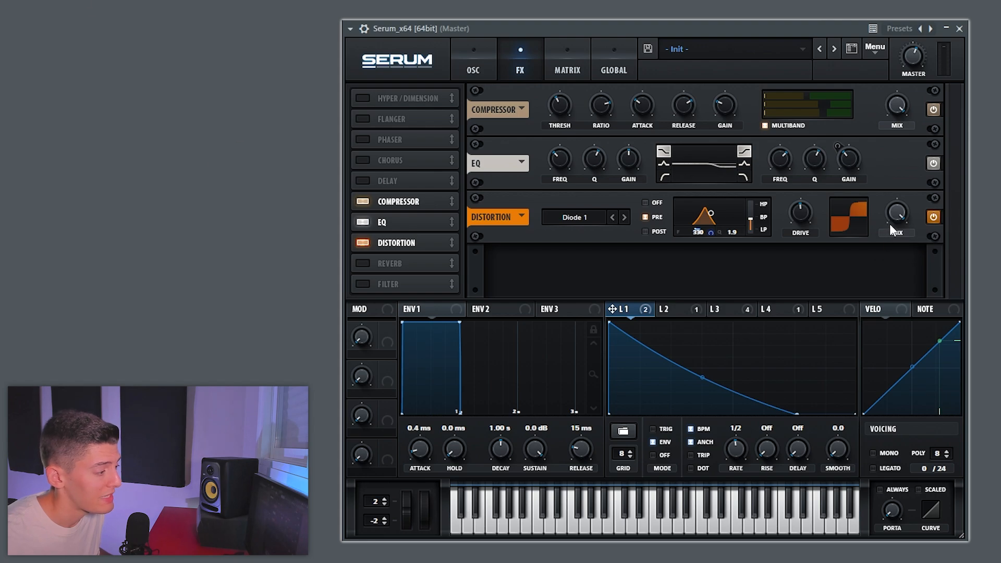
left_click_drag(880, 218, 902, 302)
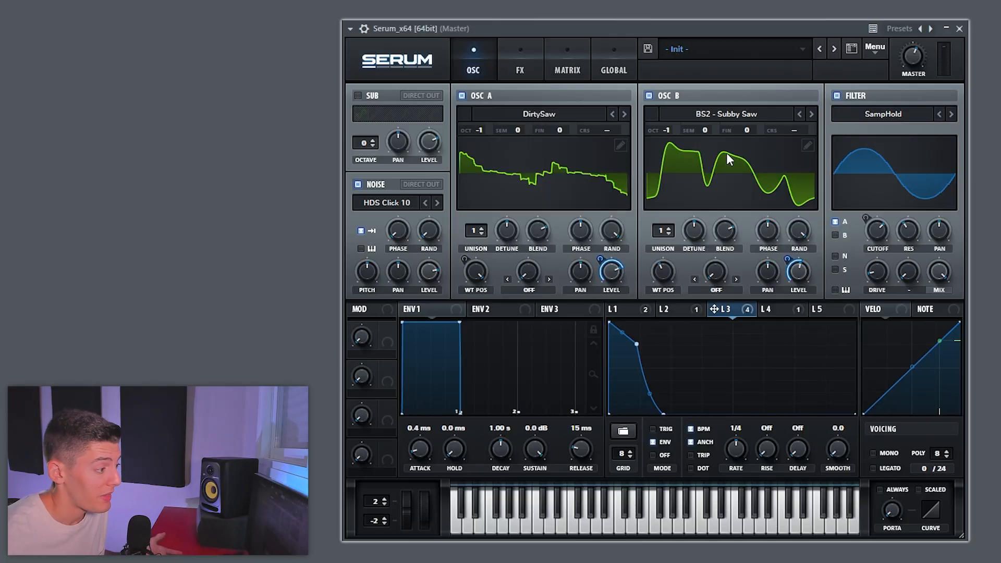
Balance the oscillators by setting oscillator B's level to about 58% and lowering oscillator A's level.
left_click_drag(799, 273, 796, 215)
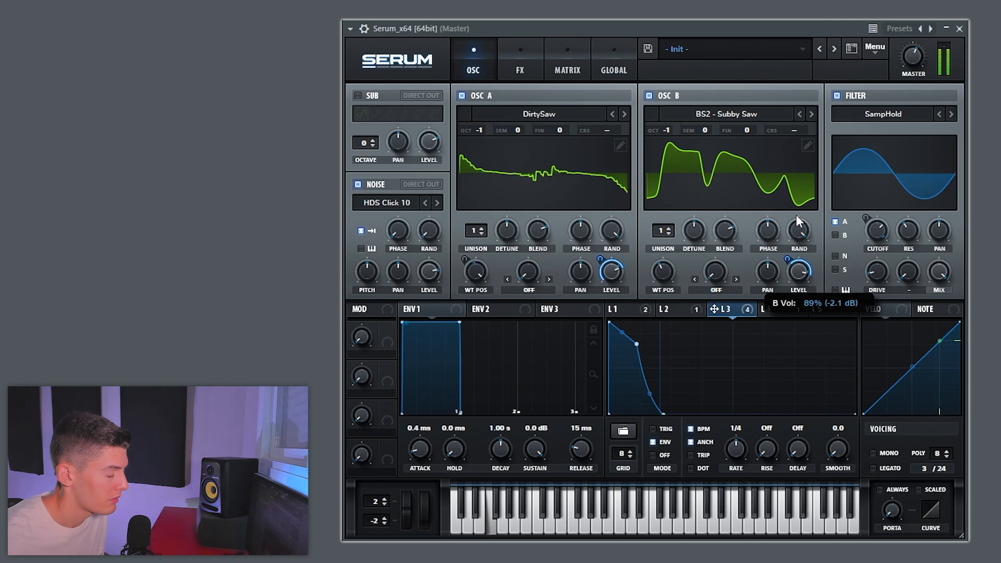
left_click_drag(797, 270, 799, 288)
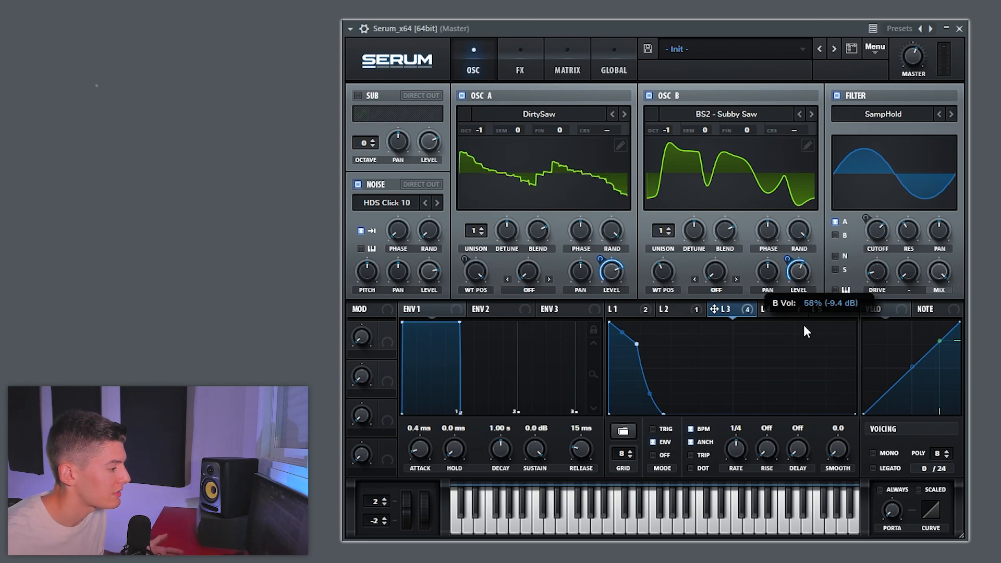
left_click_drag(803, 325, 804, 338)
left_click_drag(612, 273, 612, 333)
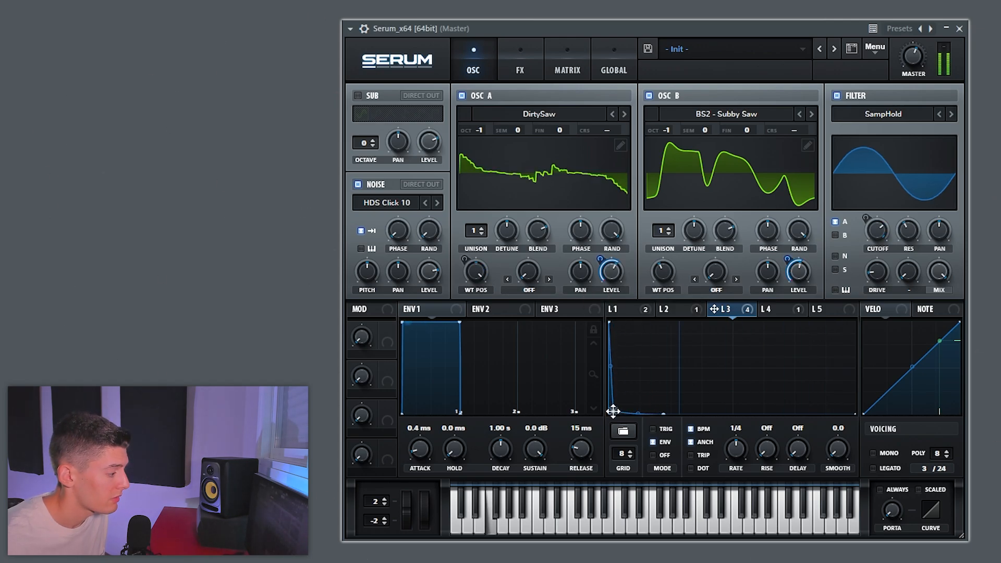
Bend LFO 1's falling curve upward into a convex shape.
left_click(621, 308)
left_click_drag(700, 384, 705, 361)
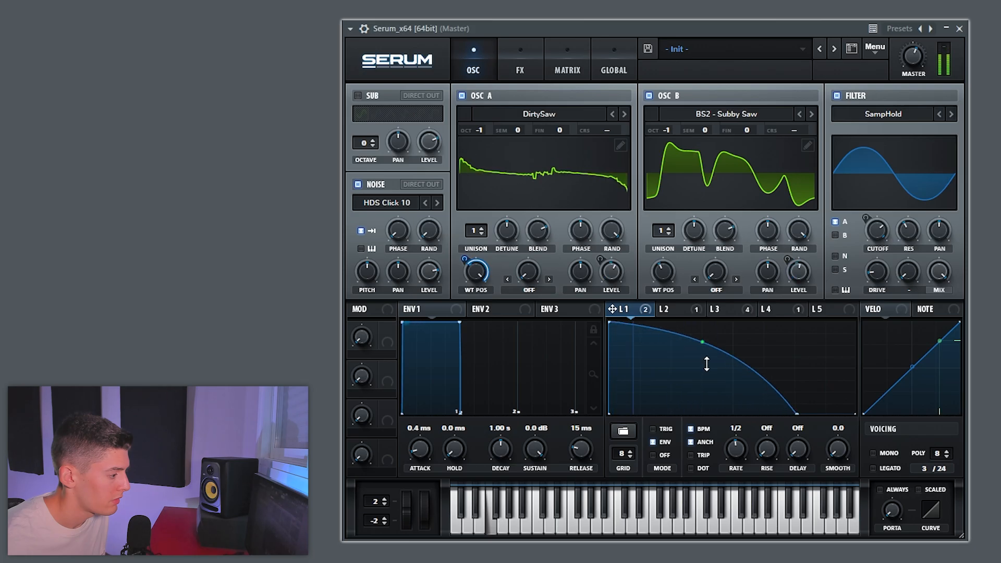